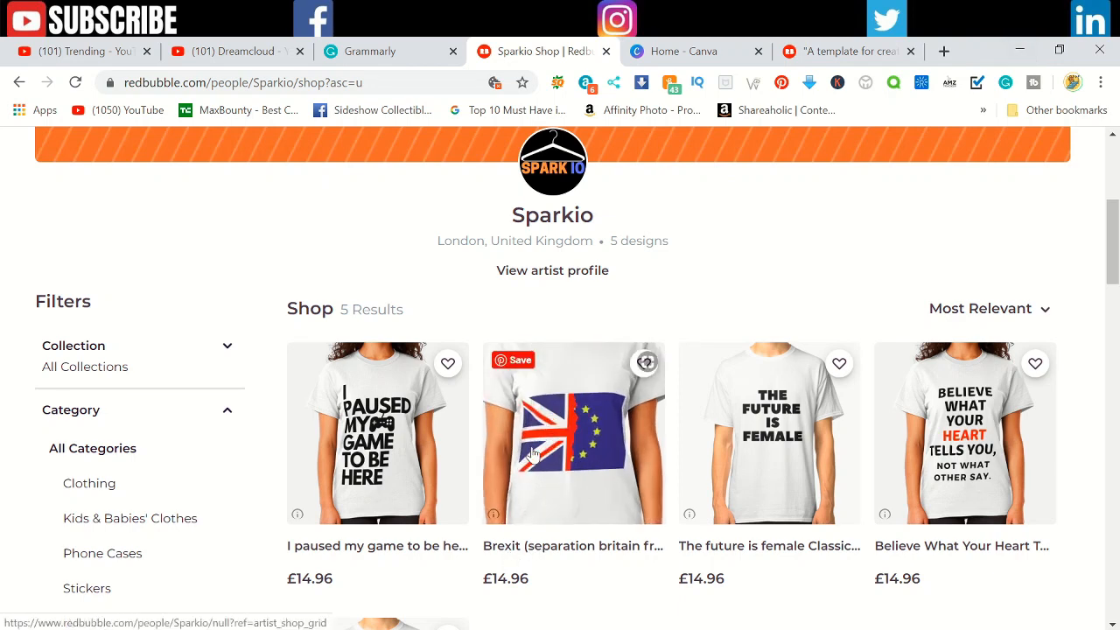
Step: Look through the T-shirt designs and the About section in the Sparkio shop on Redbubble
{"action": "scroll", "coordinate": [533, 454], "scroll_direction": "down", "scroll_amount": 2}
{"action": "scroll", "coordinate": [540, 499], "scroll_direction": "down", "scroll_amount": 2}
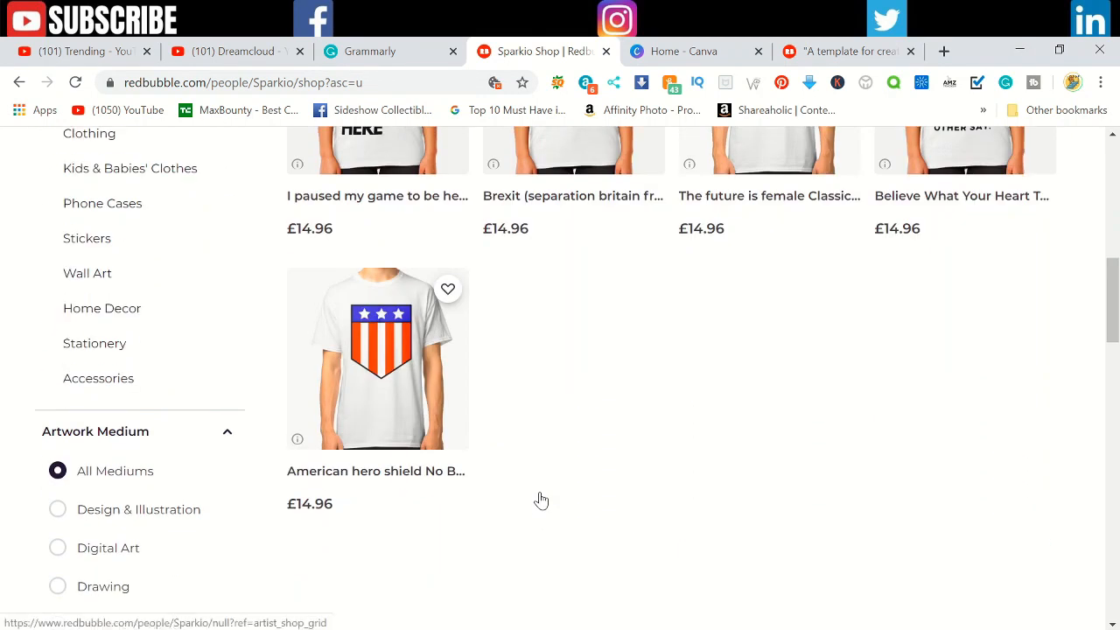
{"action": "scroll", "coordinate": [540, 498], "scroll_direction": "up", "scroll_amount": 4}
{"action": "scroll", "coordinate": [540, 498], "scroll_direction": "up", "scroll_amount": 2}
{"action": "scroll", "coordinate": [620, 449], "scroll_direction": "down", "scroll_amount": 3}
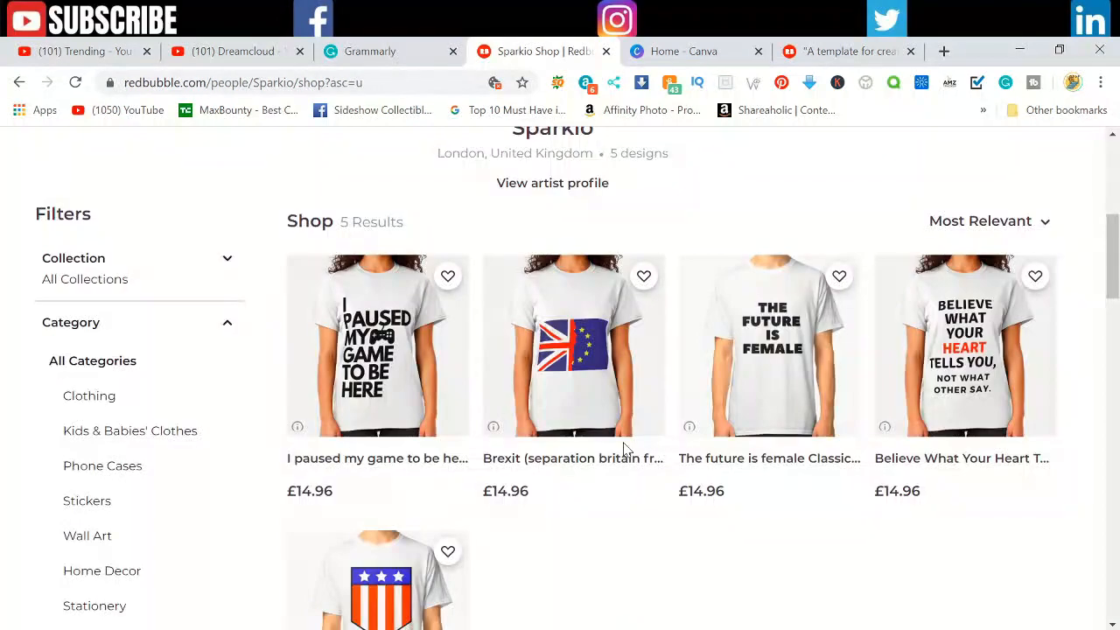
{"action": "scroll", "coordinate": [623, 449], "scroll_direction": "down", "scroll_amount": 3}
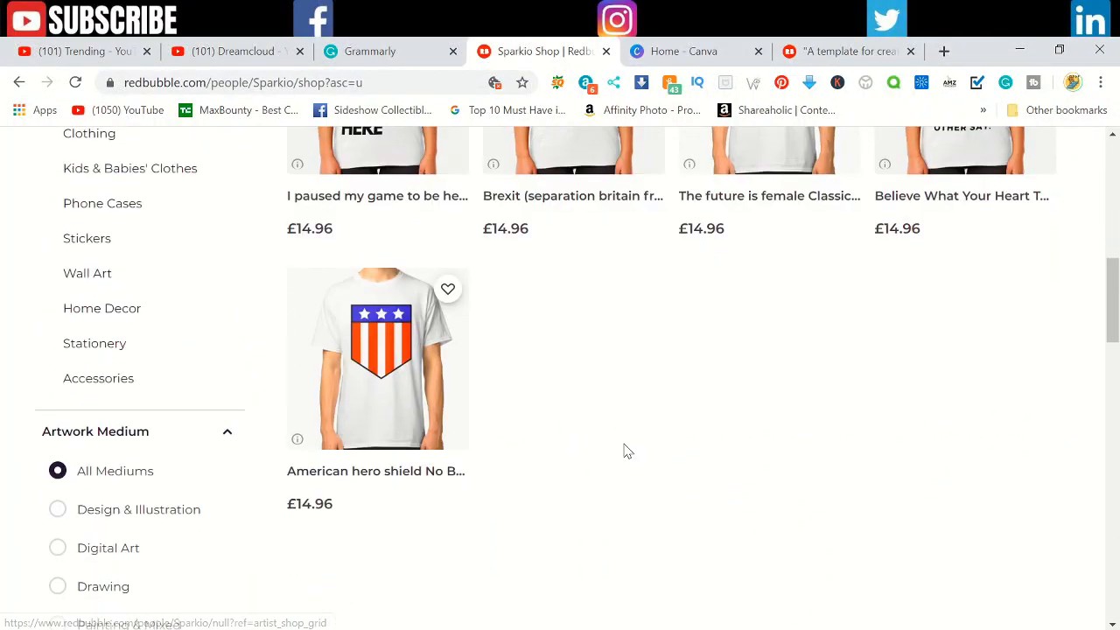
{"action": "scroll", "coordinate": [626, 455], "scroll_direction": "down", "scroll_amount": 4}
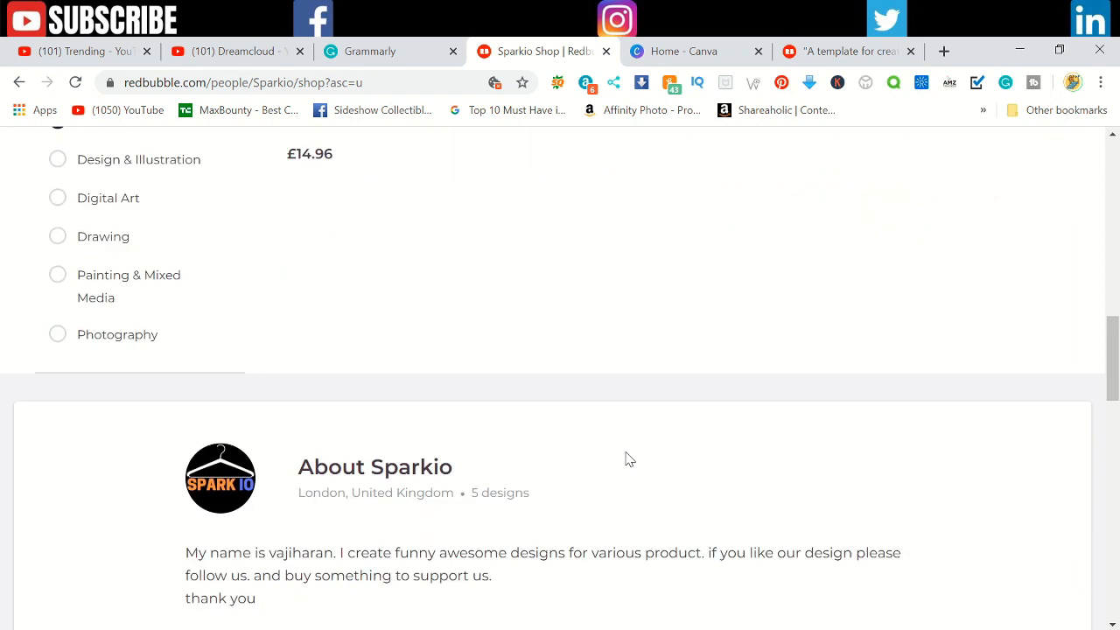
{"action": "scroll", "coordinate": [627, 459], "scroll_direction": "down", "scroll_amount": 4}
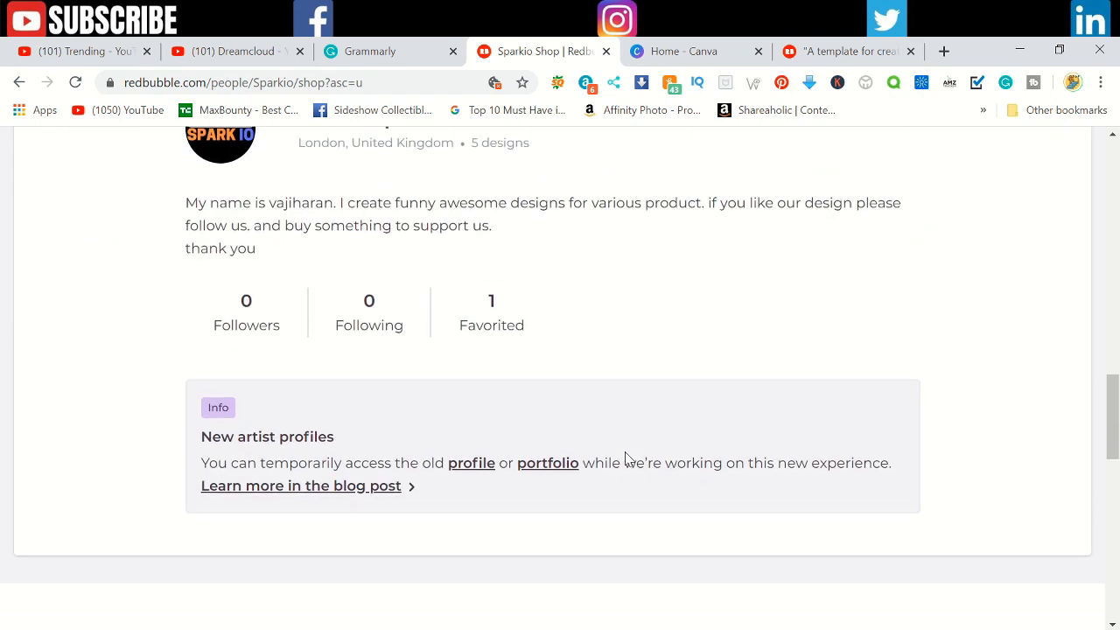
{"action": "scroll", "coordinate": [626, 459], "scroll_direction": "up", "scroll_amount": 5}
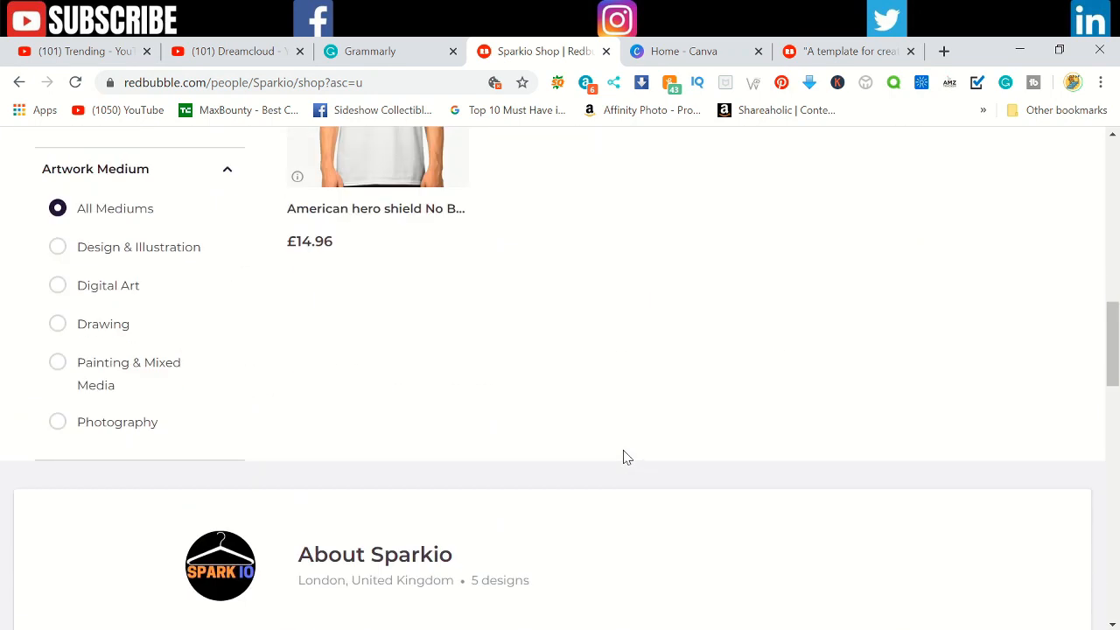
{"action": "scroll", "coordinate": [627, 457], "scroll_direction": "up", "scroll_amount": 3}
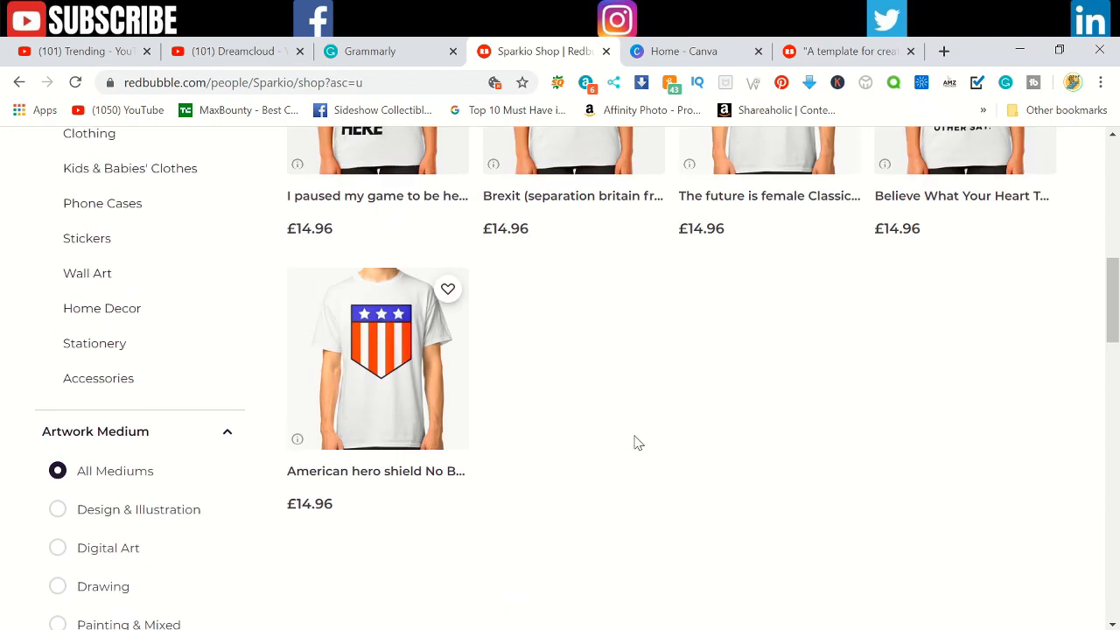
{"action": "scroll", "coordinate": [637, 455], "scroll_direction": "up", "scroll_amount": 2}
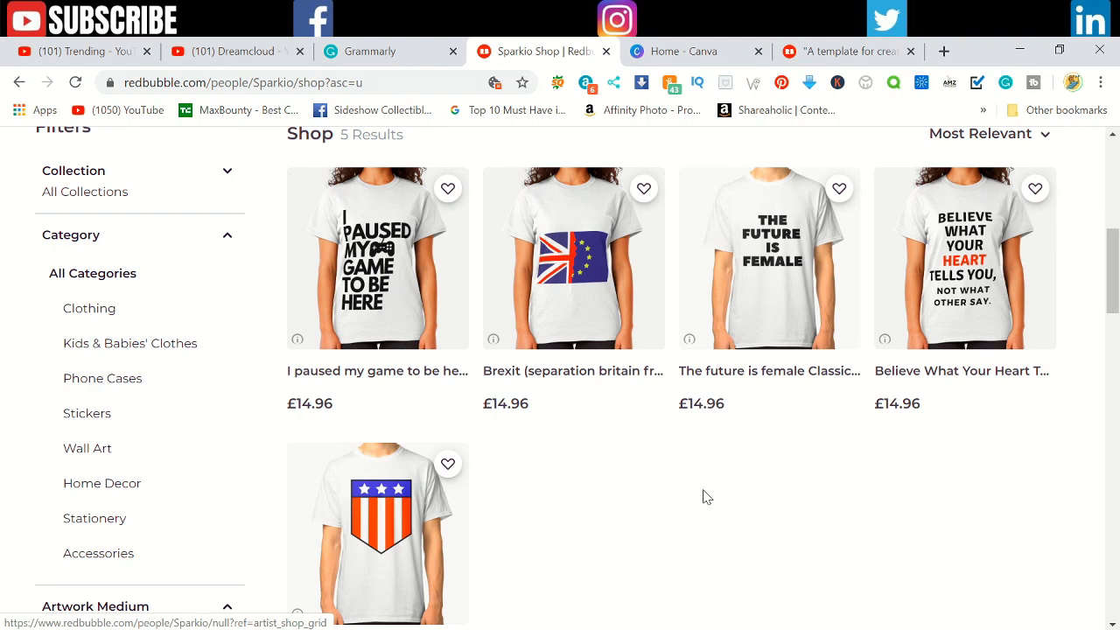
Step: Open the photos shared from the phone and browse the love-themed mugs for design ideas
{"action": "left_click", "coordinate": [645, 624]}
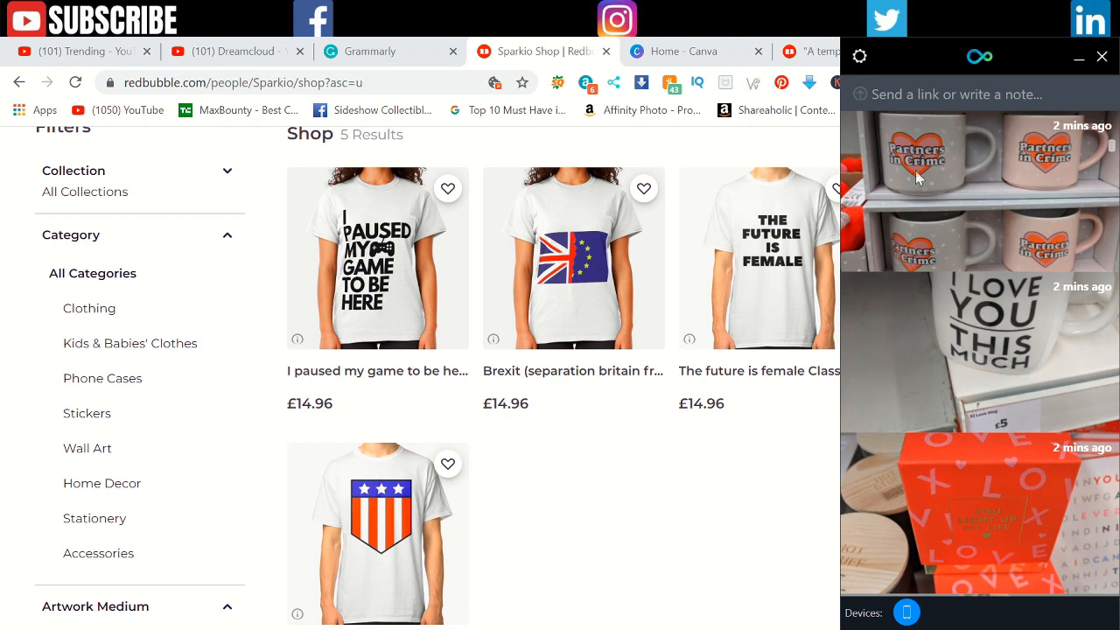
{"action": "scroll", "coordinate": [1001, 377], "scroll_direction": "down", "scroll_amount": 5}
{"action": "scroll", "coordinate": [1006, 376], "scroll_direction": "up", "scroll_amount": 5}
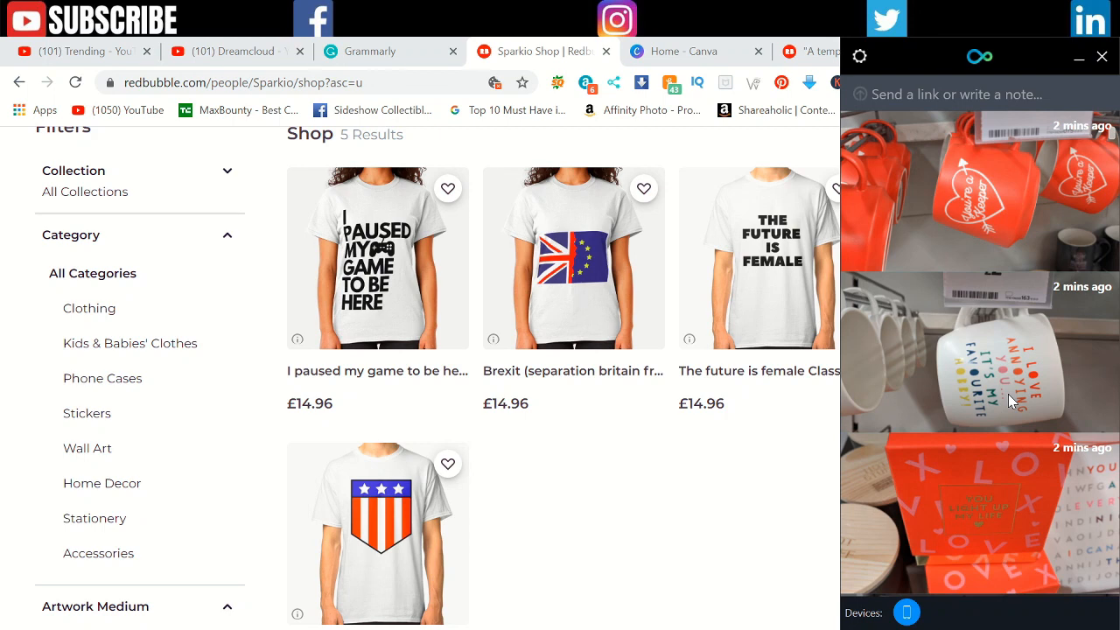
Step: Check the standard mug canvas dimensions in the Redbubble mug template article, and return to the Canva home page
{"action": "left_click", "coordinate": [721, 50]}
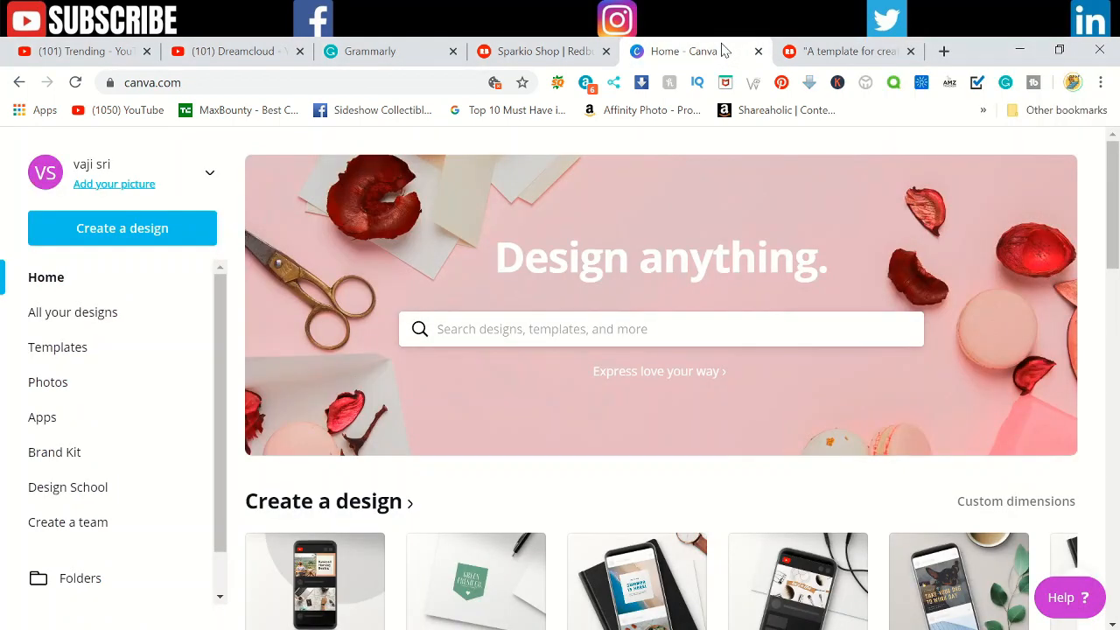
{"action": "left_click", "coordinate": [854, 53]}
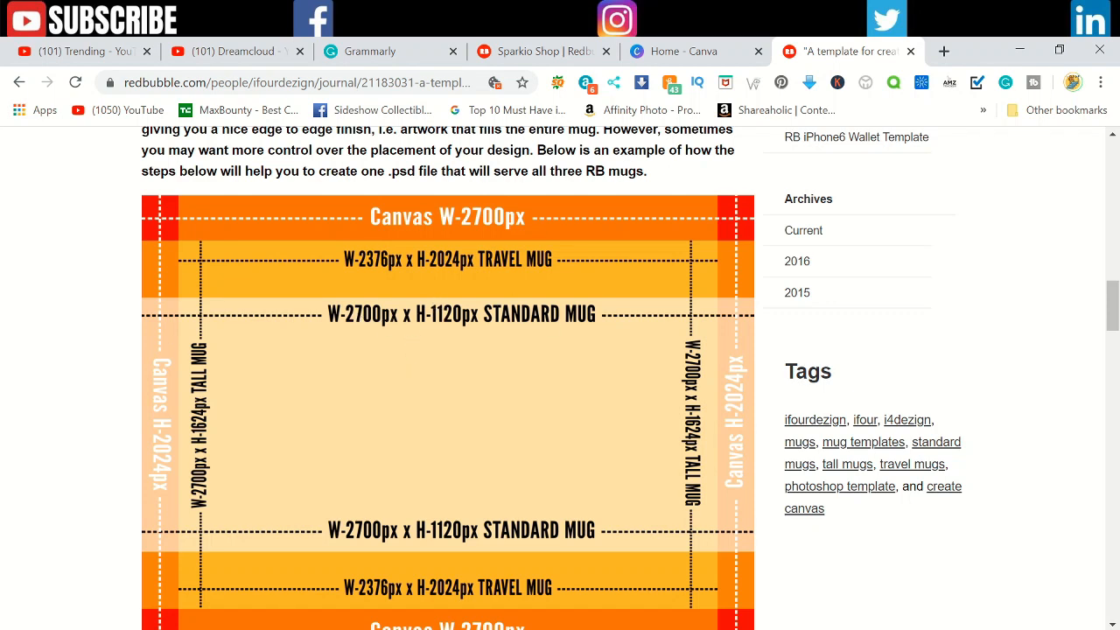
{"action": "left_click", "coordinate": [673, 53]}
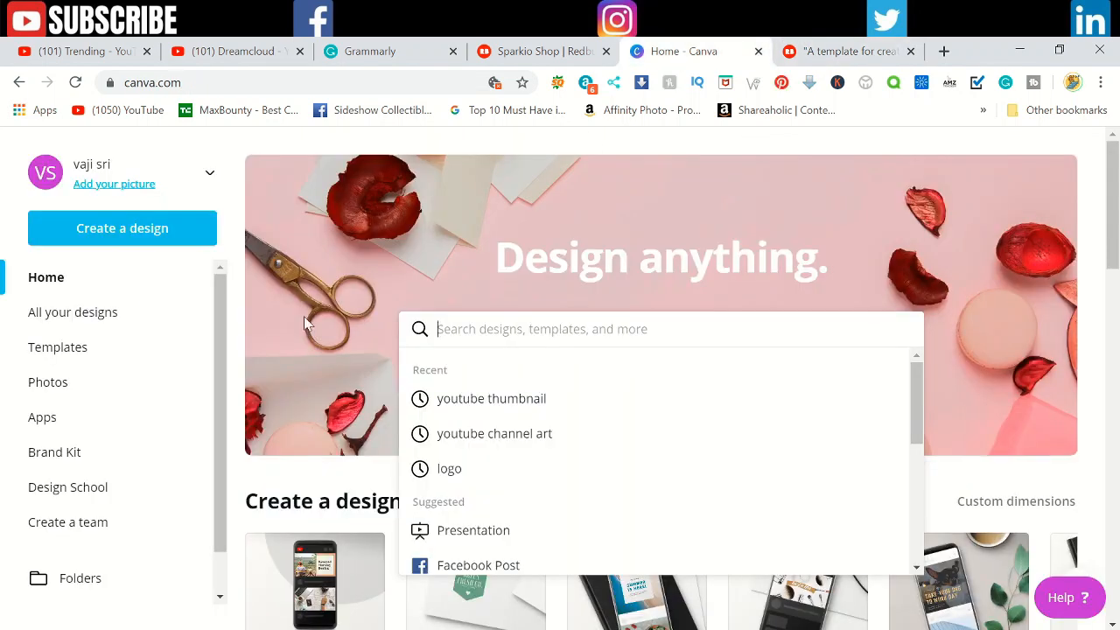
Step: Create a blank custom-size design 2700 px wide and 1120 px high
{"action": "left_click", "coordinate": [116, 232]}
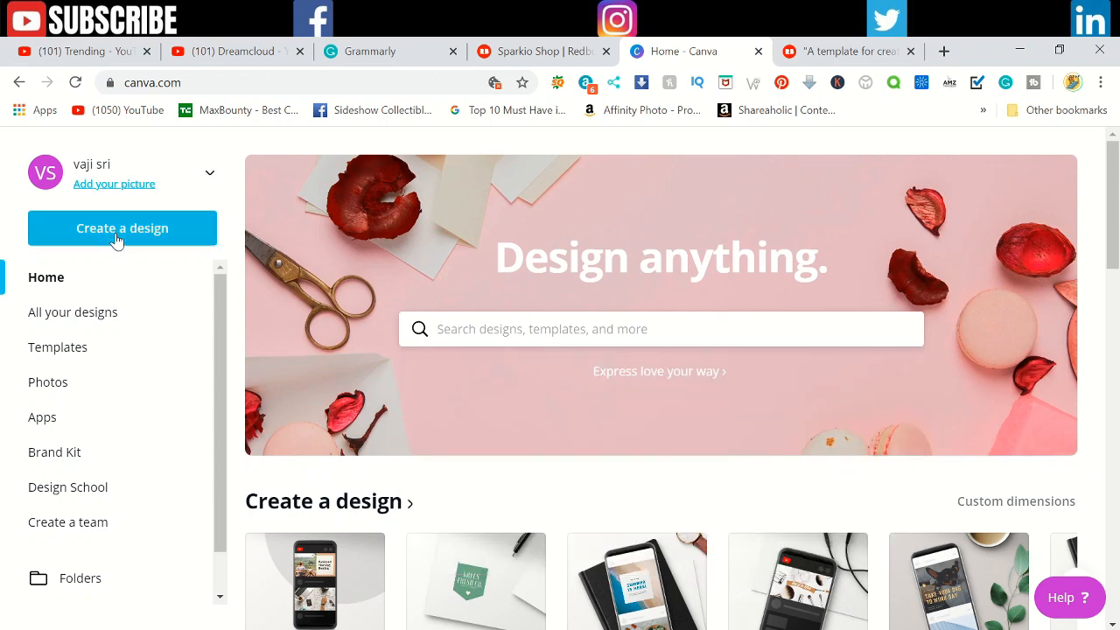
{"action": "left_click", "coordinate": [131, 326]}
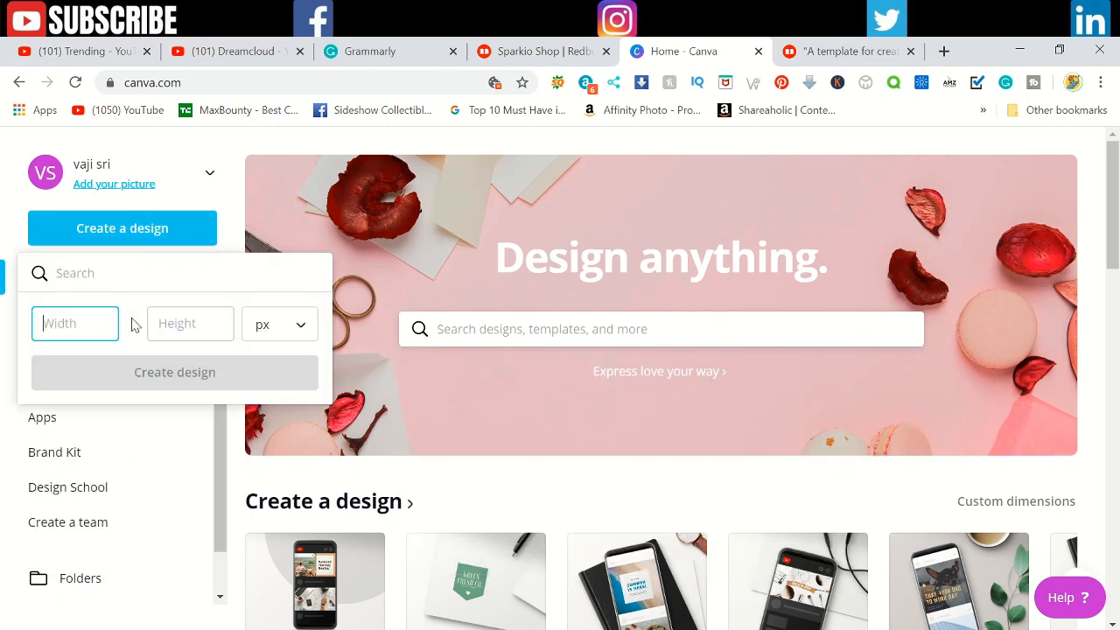
{"action": "type", "text": "2700"}
{"action": "key", "text": "Tab"}
{"action": "type", "text": "1120"}
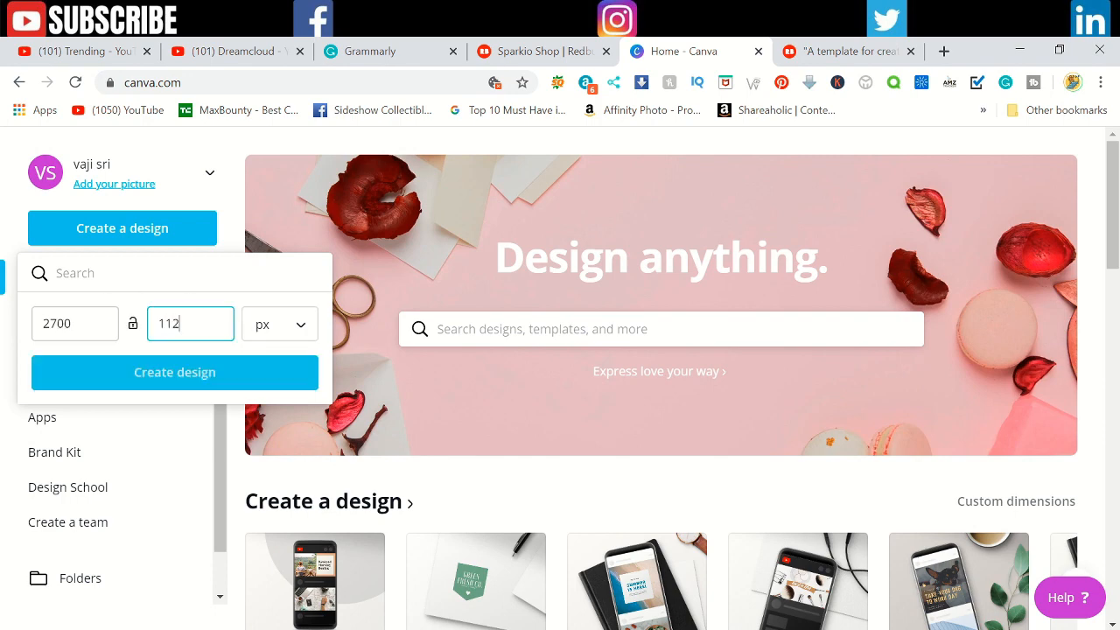
{"action": "left_click", "coordinate": [226, 377]}
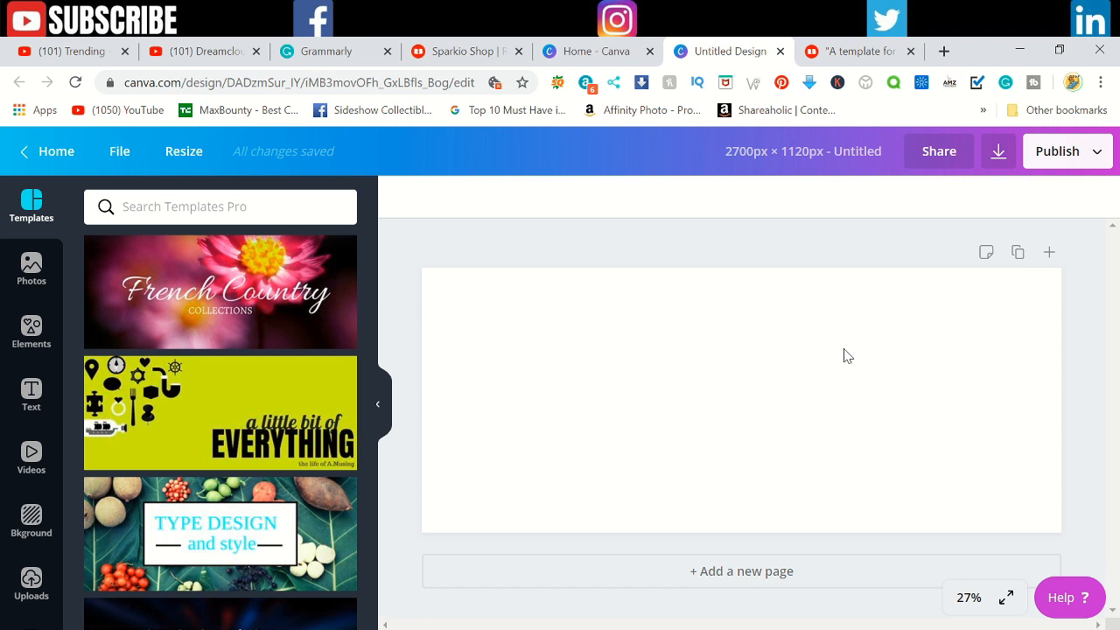
Step: Search the elements for "heart" and add the red heart pierced by an arrow to the page
{"action": "left_click", "coordinate": [25, 352]}
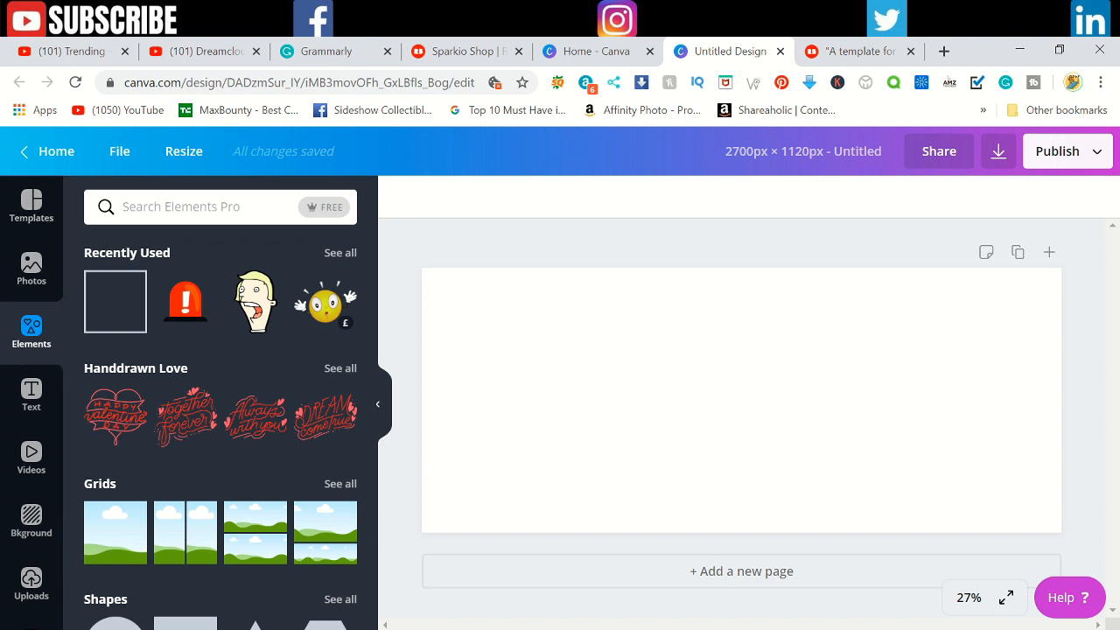
{"action": "left_click", "coordinate": [191, 207]}
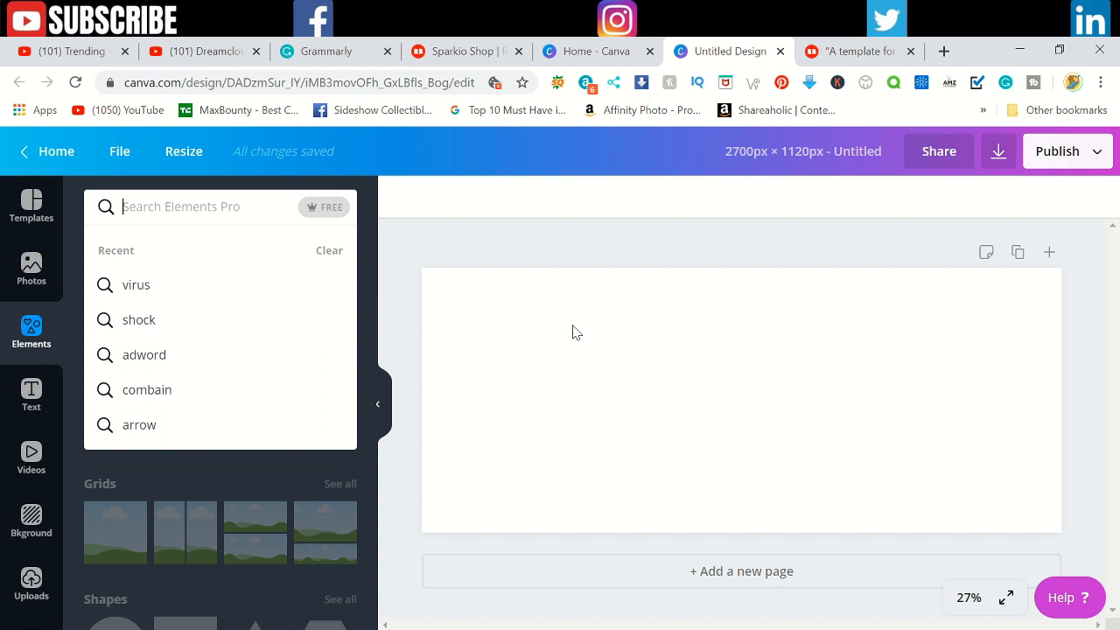
{"action": "type", "text": "heart"}
{"action": "key", "text": "Return"}
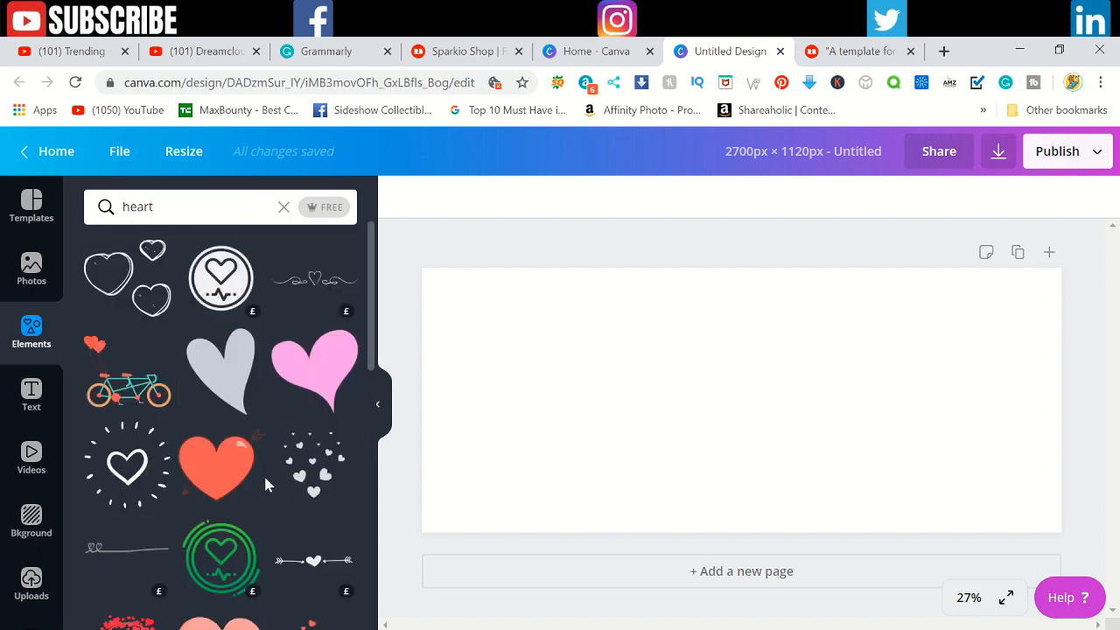
{"action": "left_click", "coordinate": [229, 477]}
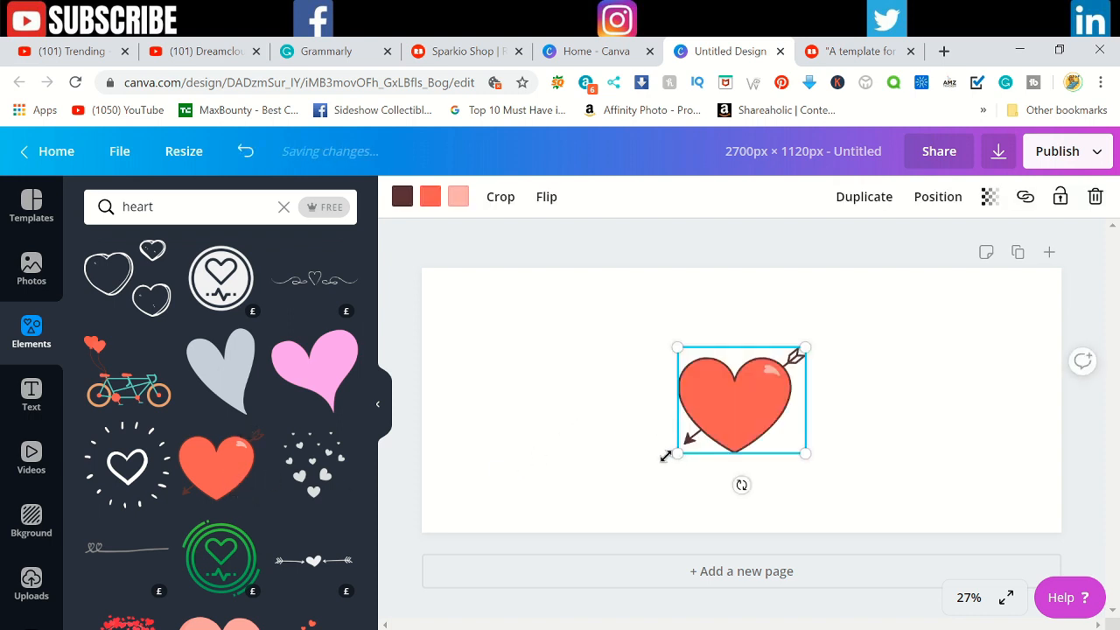
Step: Enlarge the heart to nearly the full page height and centre it horizontally on the page
{"action": "left_click_drag", "start_coordinate": [677, 454], "coordinate": [594, 530]}
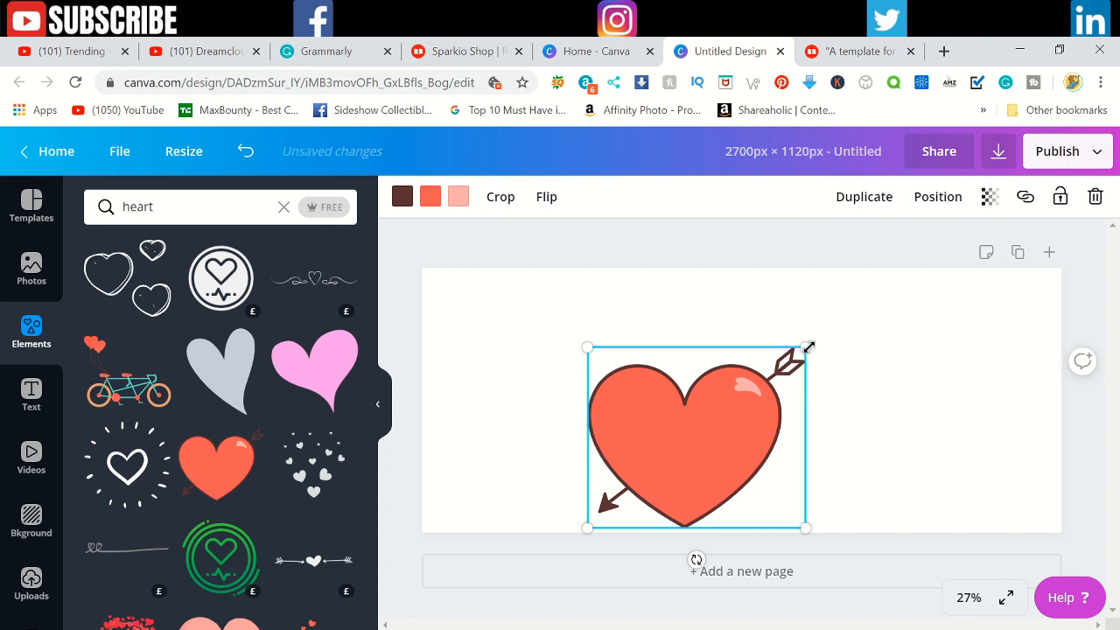
{"action": "left_click_drag", "start_coordinate": [804, 349], "coordinate": [897, 258]}
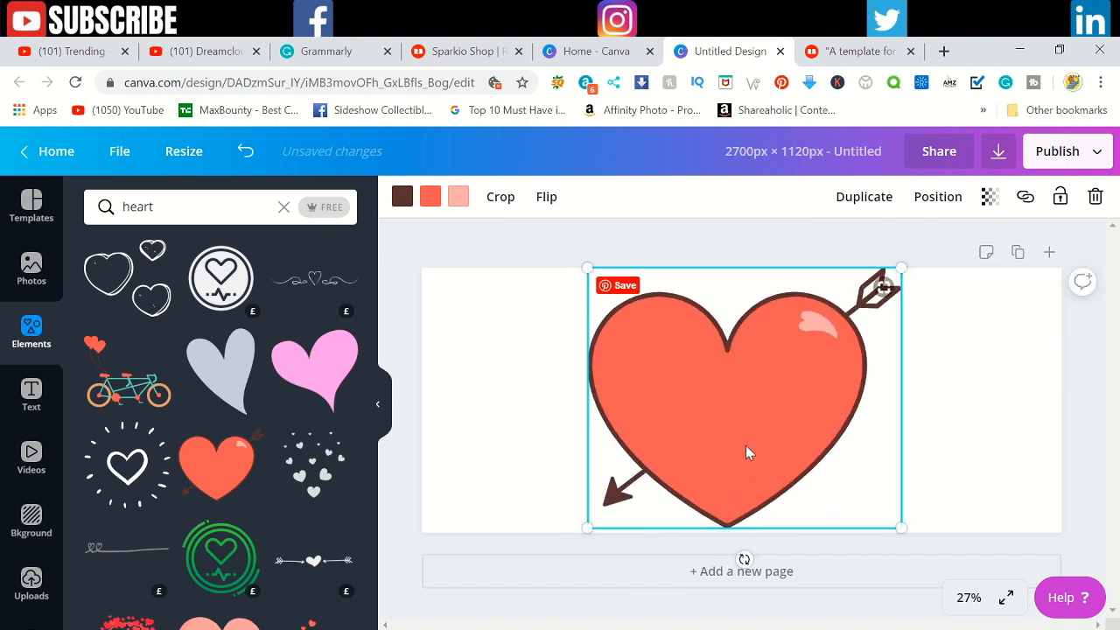
{"action": "mouse_move", "coordinate": [745, 445]}
{"action": "left_mouse_down"}
{"action": "mouse_move", "coordinate": [782, 442]}
{"action": "mouse_move", "coordinate": [730, 437]}
{"action": "mouse_move", "coordinate": [764, 443]}
{"action": "mouse_move", "coordinate": [744, 444]}
{"action": "left_mouse_up"}
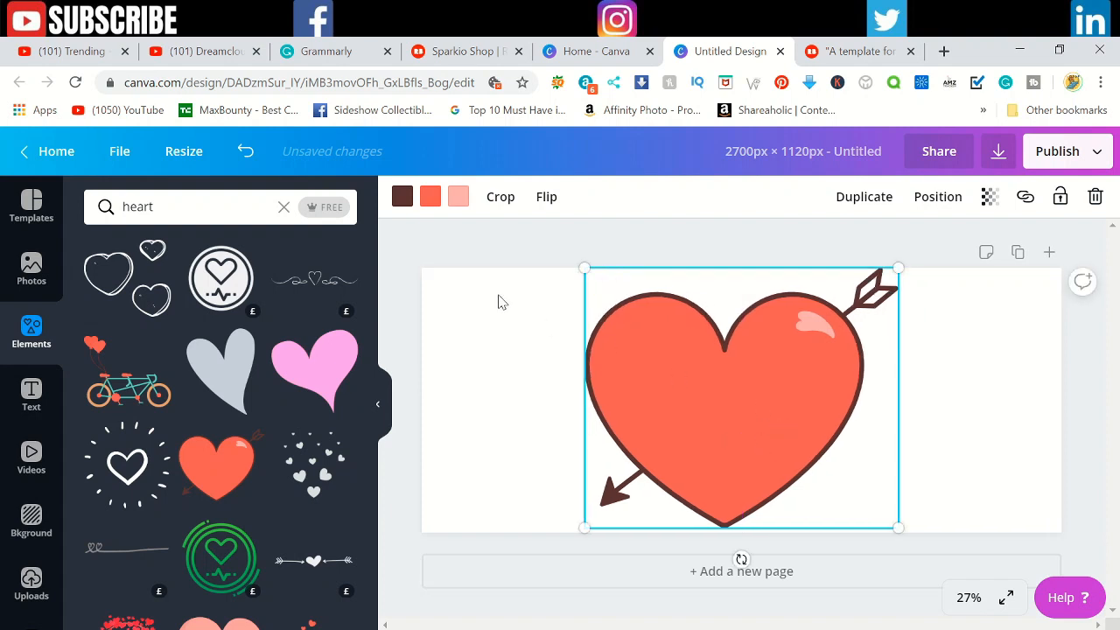
Step: Recolour the heart's outline and arrow black and its fill bright red, #eb0f30
{"action": "left_click", "coordinate": [402, 206]}
{"action": "left_click", "coordinate": [106, 458]}
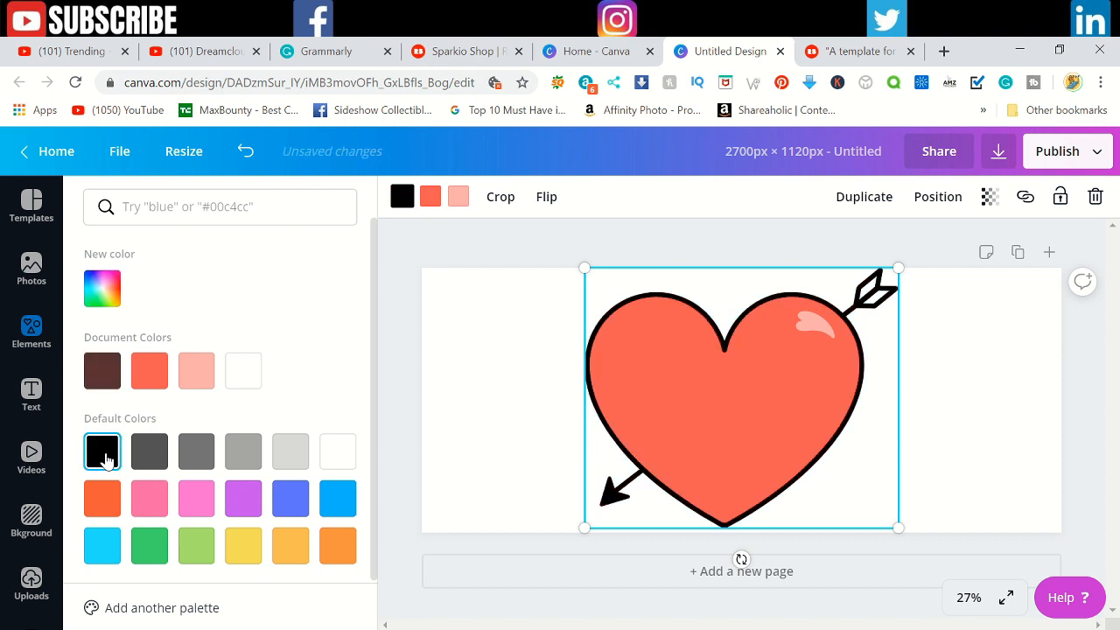
{"action": "left_click", "coordinate": [427, 198]}
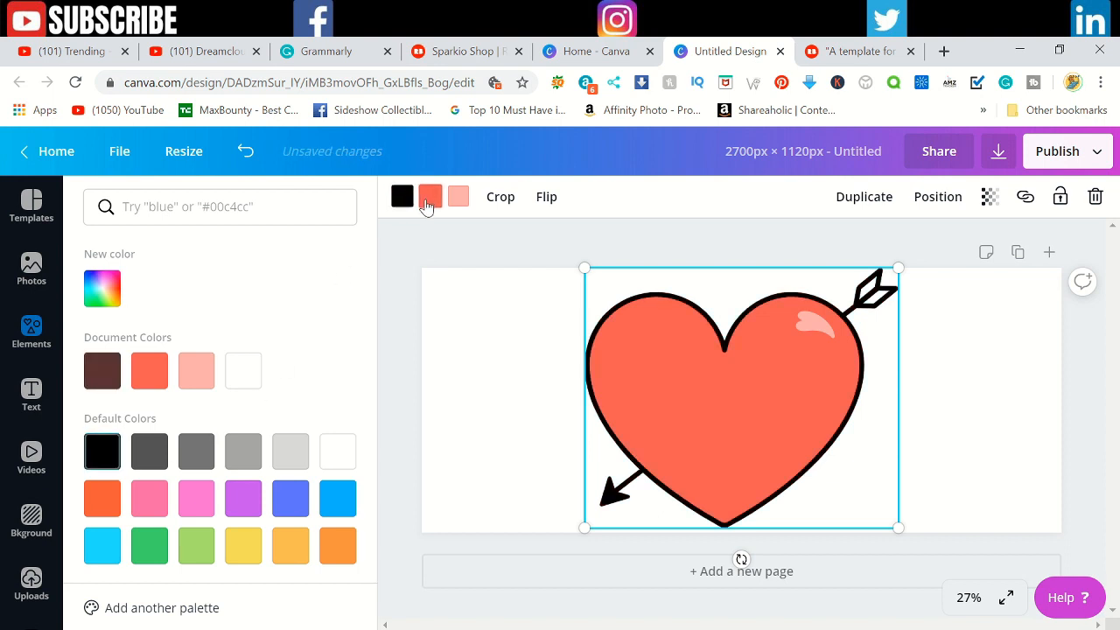
{"action": "left_click", "coordinate": [103, 289]}
{"action": "left_click", "coordinate": [318, 338]}
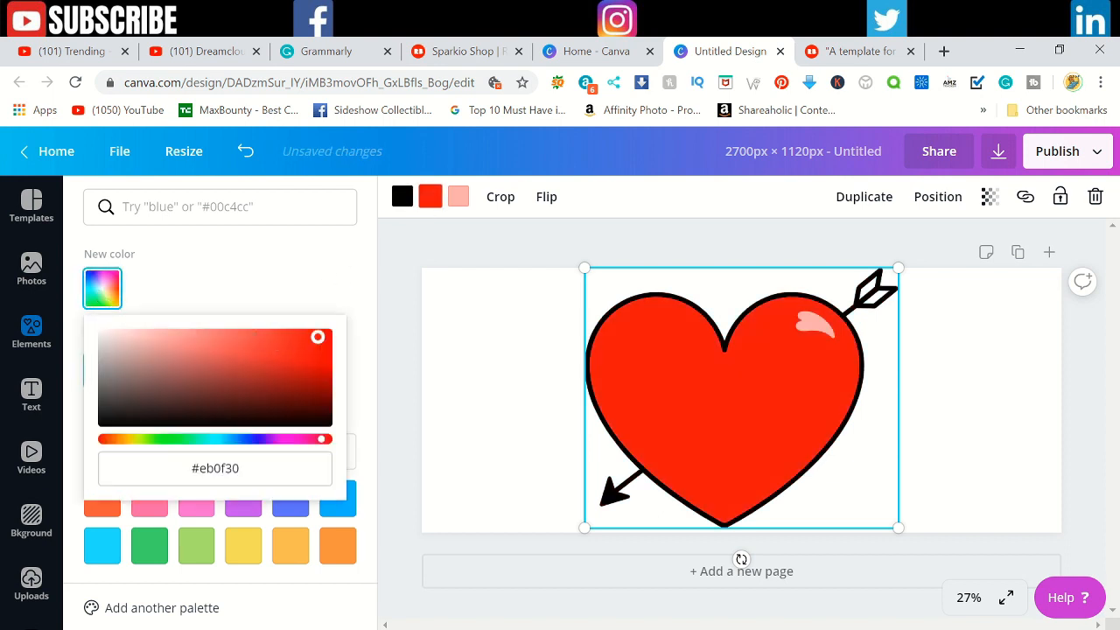
Step: Change the heart's highlight to a darker pink, #cb6a77, and deselect the graphic
{"action": "left_click", "coordinate": [455, 196]}
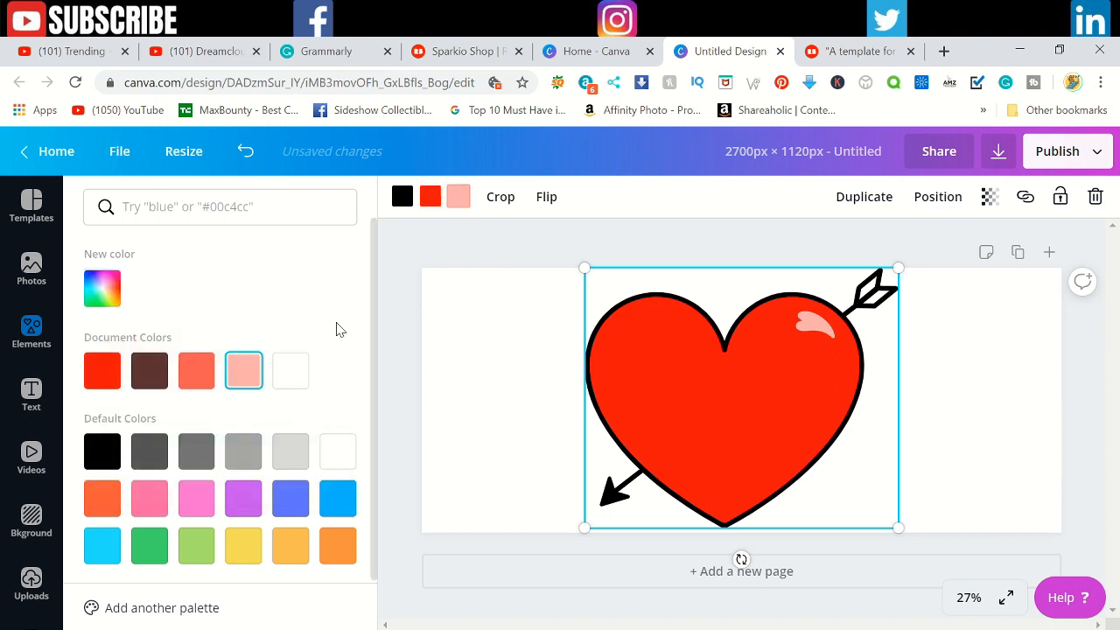
{"action": "left_click", "coordinate": [107, 297]}
{"action": "left_click_drag", "start_coordinate": [276, 341], "coordinate": [210, 349]}
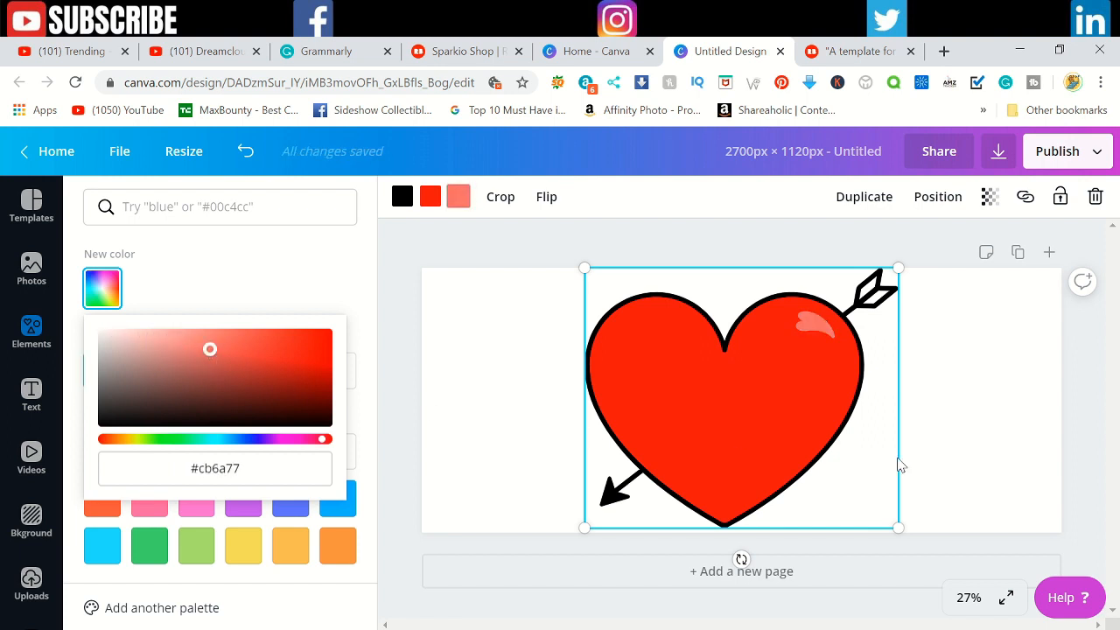
{"action": "left_click", "coordinate": [993, 426]}
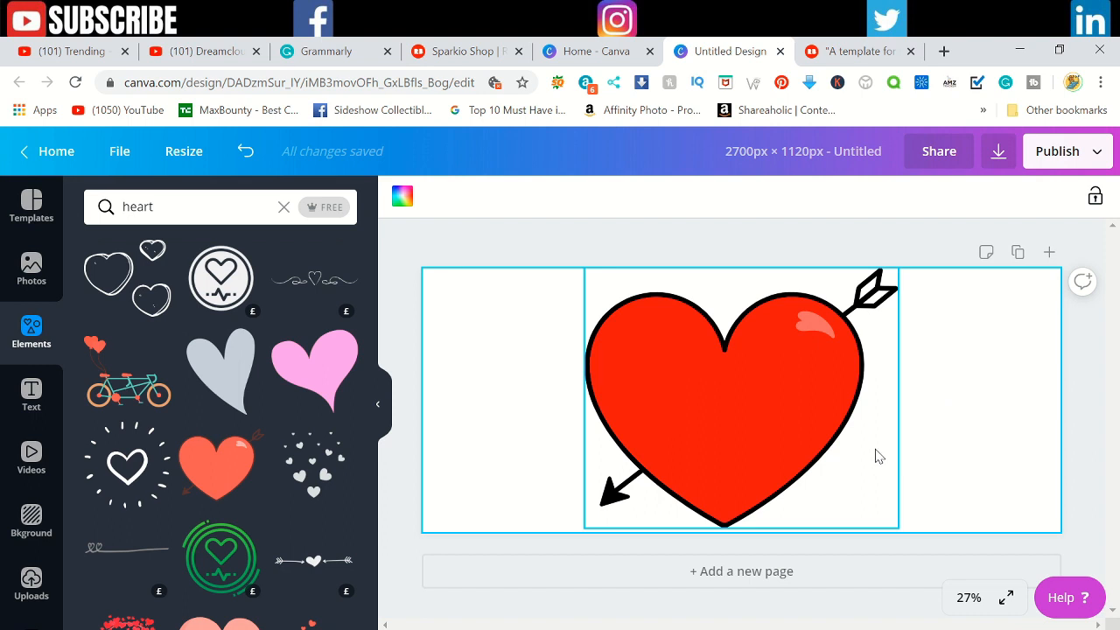
{"action": "left_click", "coordinate": [1109, 433]}
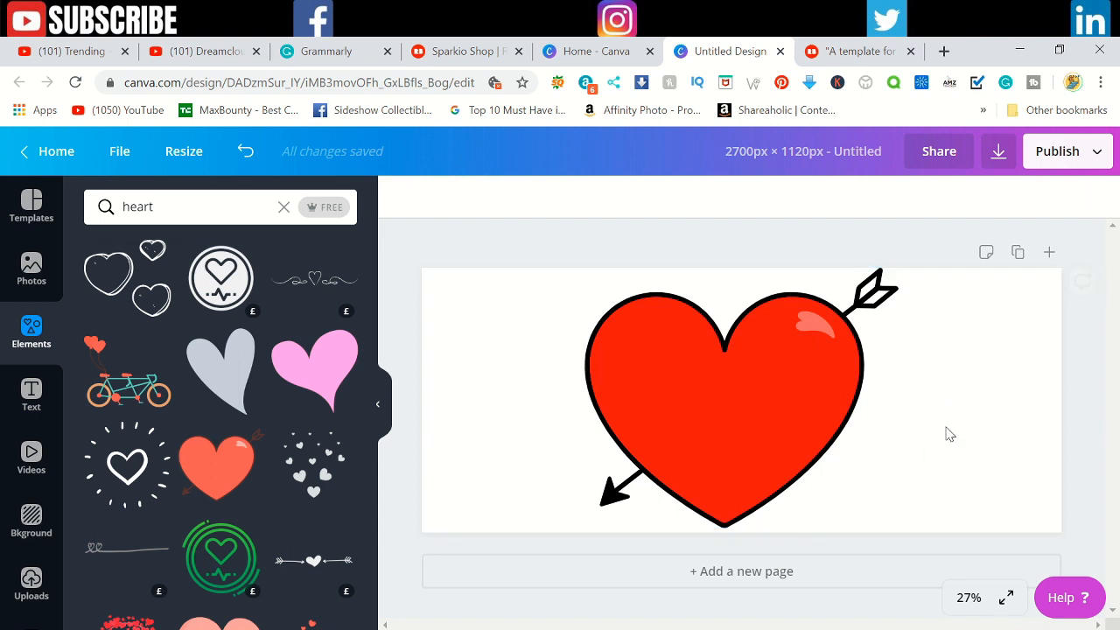
Step: Add a heading text box over the middle of the heart, slightly towards its left side
{"action": "left_click", "coordinate": [30, 401]}
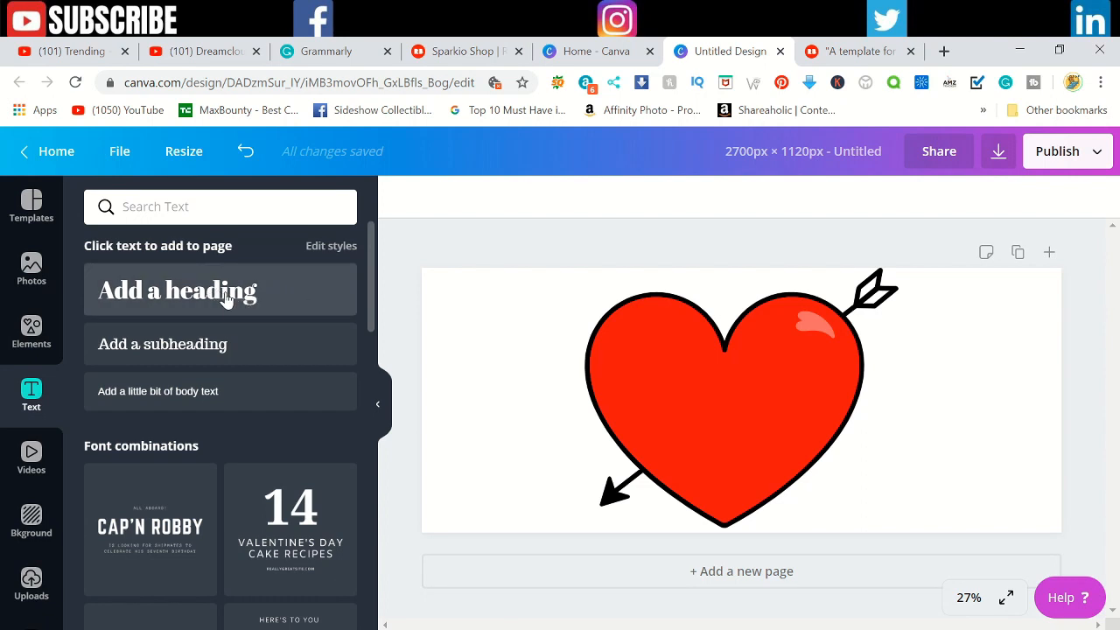
{"action": "left_click", "coordinate": [219, 311]}
{"action": "left_click_drag", "start_coordinate": [705, 398], "coordinate": [597, 373]}
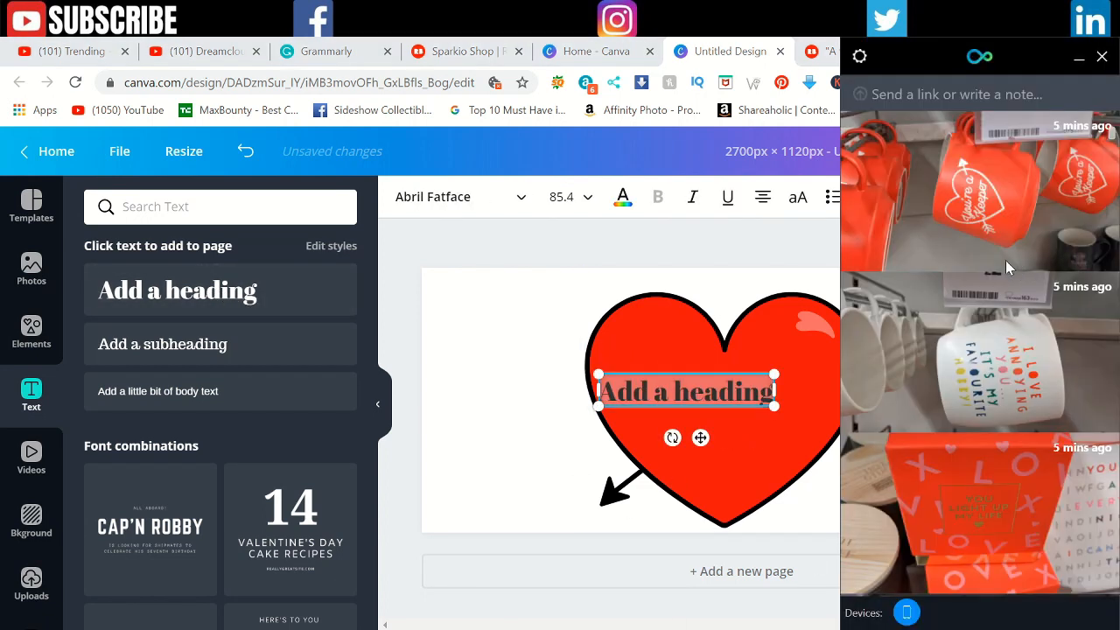
Step: Review the reference mug photos for a slogan to put in the heading, and return to the design
{"action": "scroll", "coordinate": [979, 437], "scroll_direction": "down", "scroll_amount": 5}
{"action": "scroll", "coordinate": [978, 440], "scroll_direction": "up", "scroll_amount": 5}
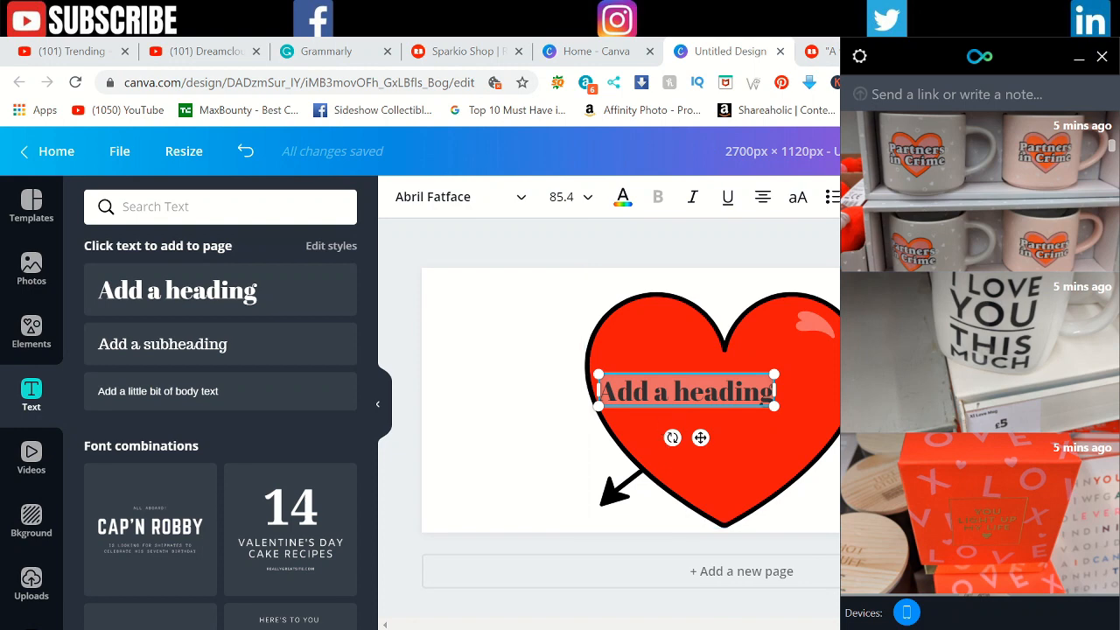
{"action": "left_click", "coordinate": [671, 437]}
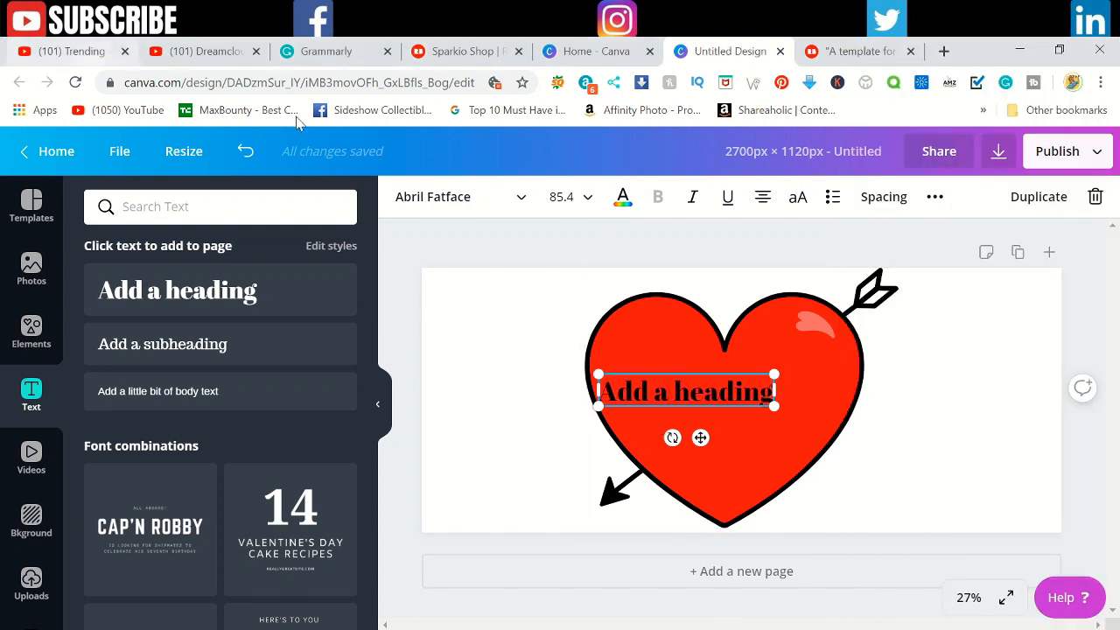
Step: Replace the heading's placeholder text with the slogan "partners in crime" on two lines and make both lines uppercase
{"action": "double_click", "coordinate": [722, 391]}
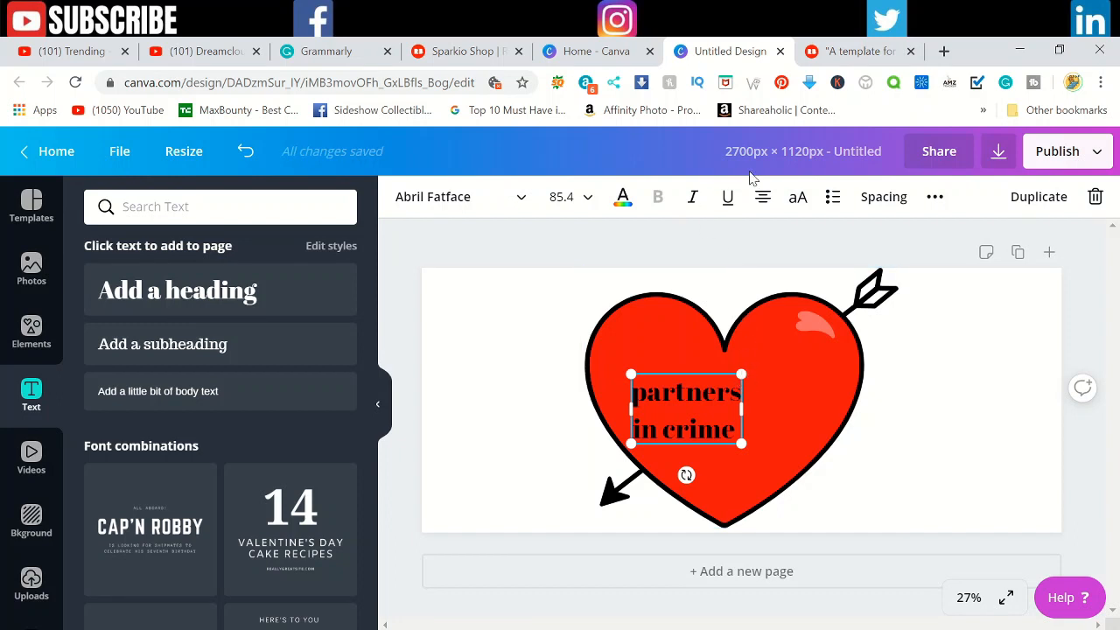
{"action": "left_click", "coordinate": [798, 199]}
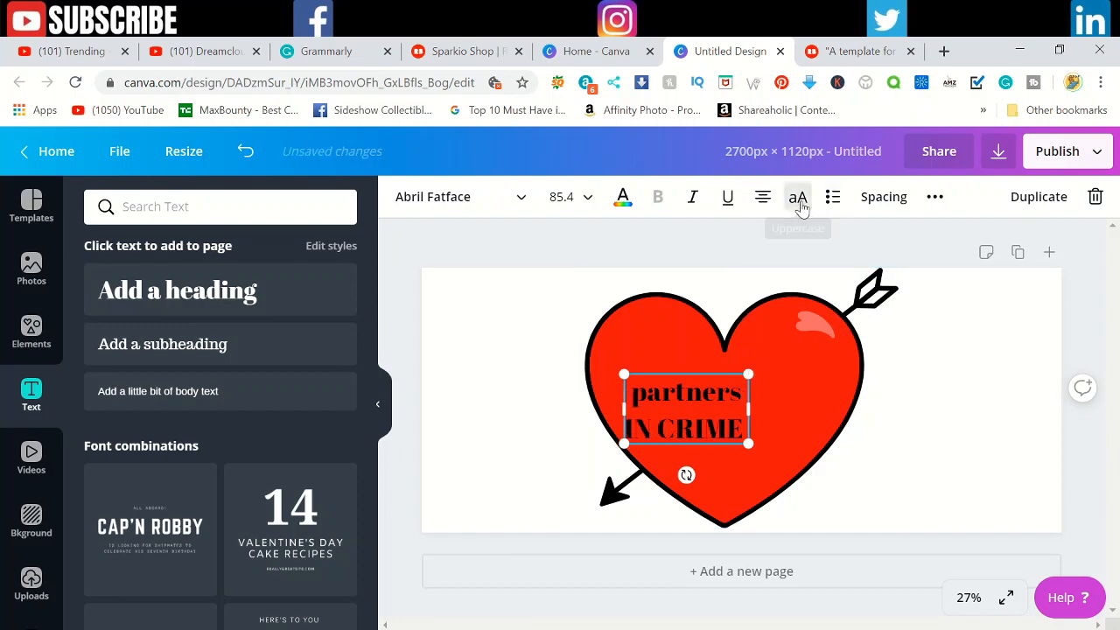
{"action": "double_click", "coordinate": [686, 393]}
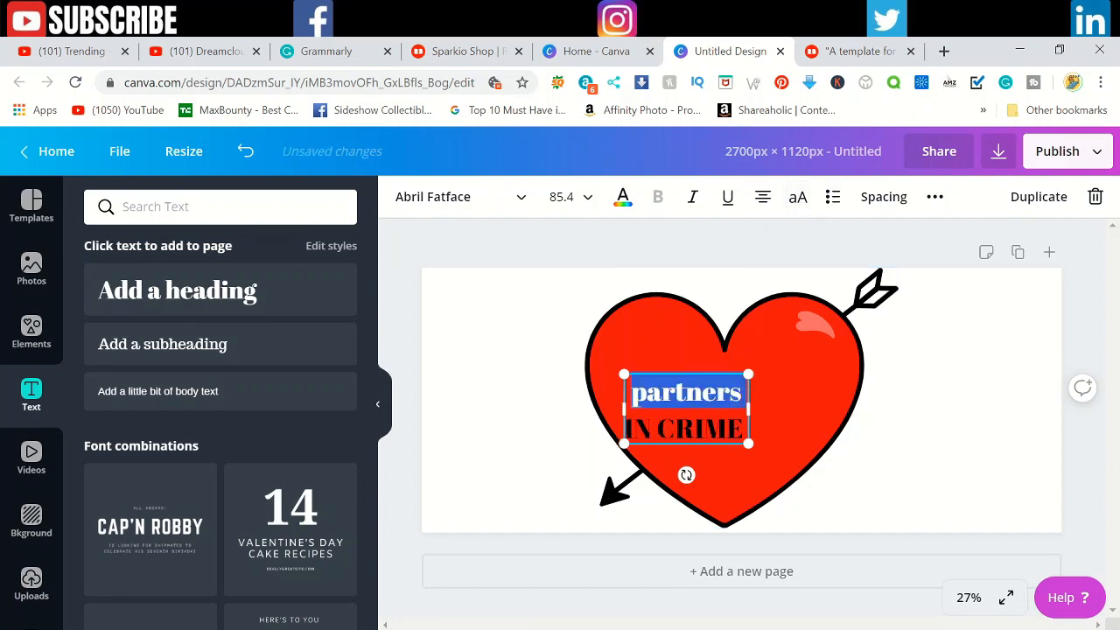
{"action": "left_click", "coordinate": [792, 198]}
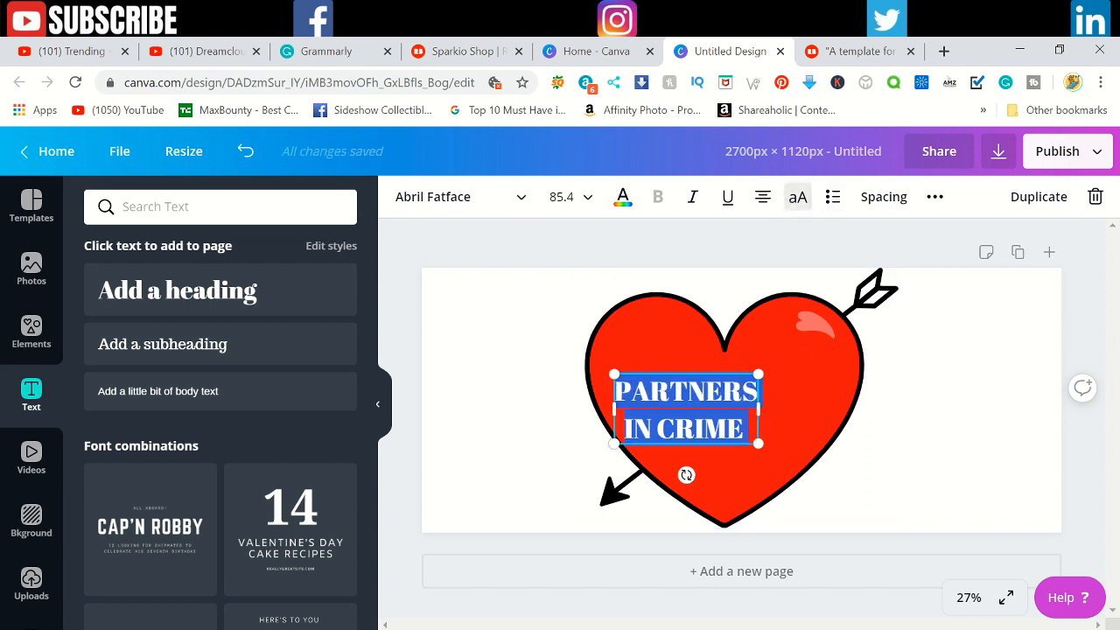
Step: Enlarge the slogan to font size 202 and move it up so it spans the heart
{"action": "left_click_drag", "start_coordinate": [757, 443], "coordinate": [886, 506]}
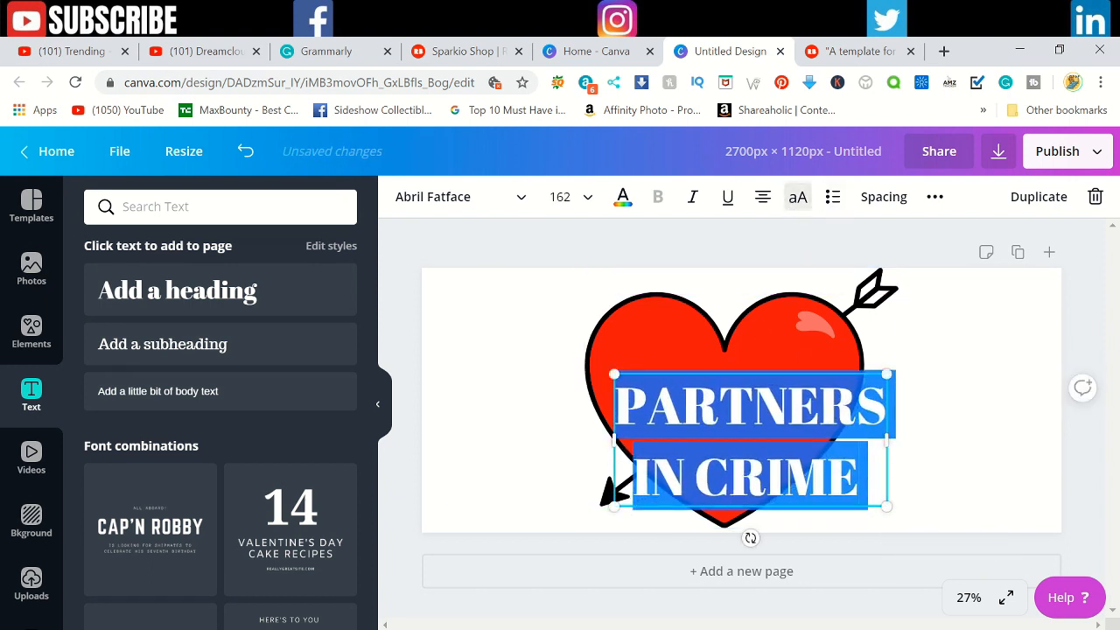
{"action": "left_click_drag", "start_coordinate": [615, 376], "coordinate": [546, 339]}
{"action": "left_click", "coordinate": [987, 499]}
{"action": "left_click_drag", "start_coordinate": [733, 462], "coordinate": [736, 435]}
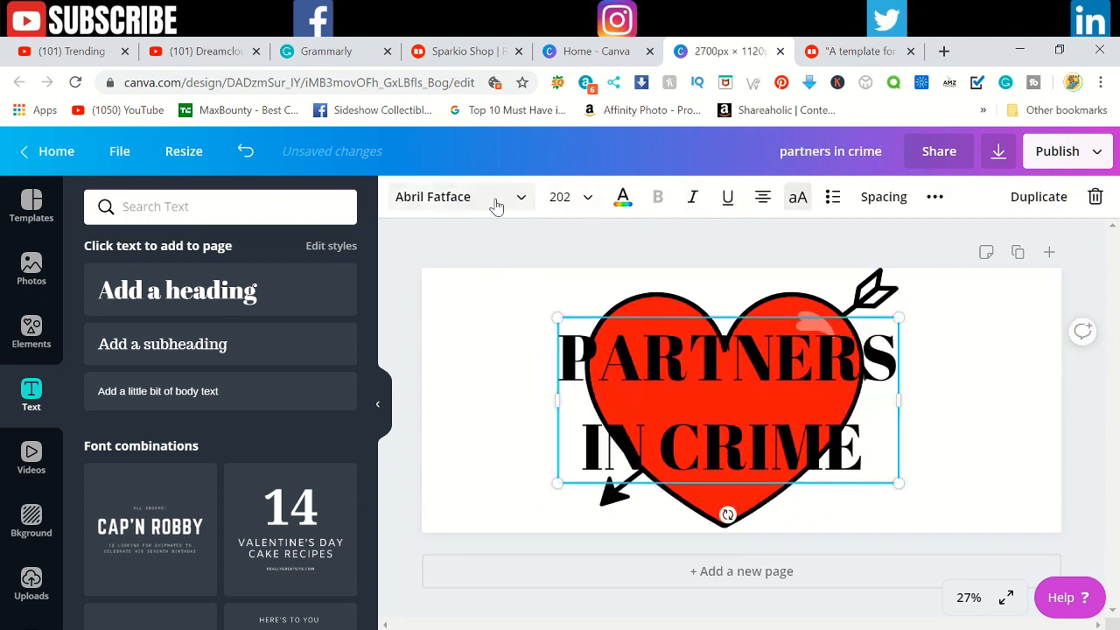
Step: Search the fonts for "love" and try the Lovelyn font on the slogan
{"action": "left_click", "coordinate": [519, 201]}
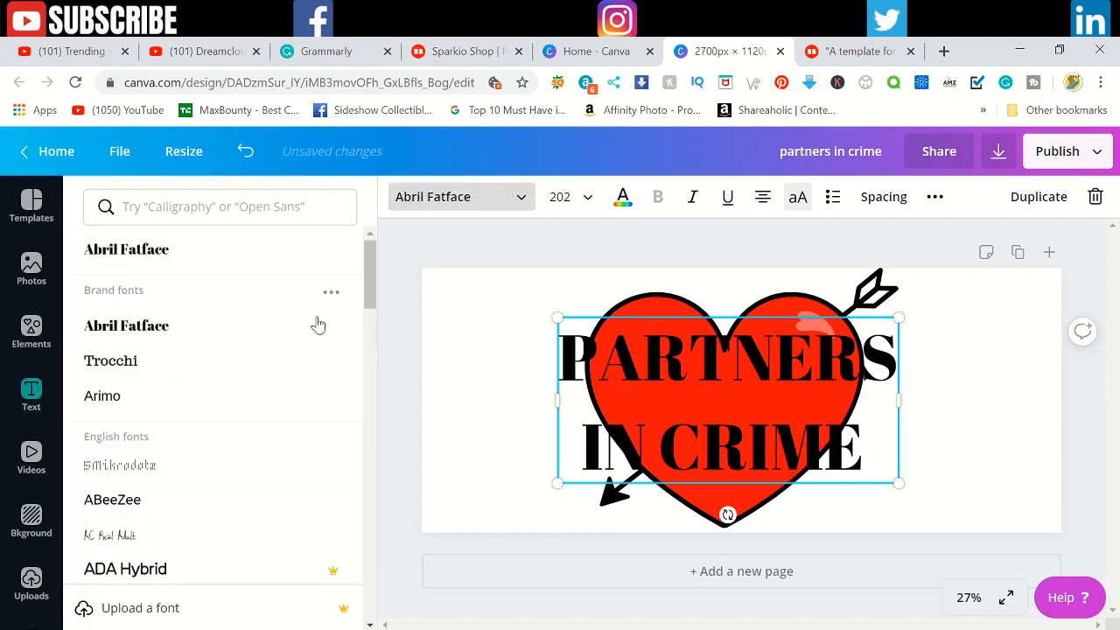
{"action": "scroll", "coordinate": [233, 324], "scroll_direction": "down", "scroll_amount": 2}
{"action": "scroll", "coordinate": [234, 320], "scroll_direction": "up", "scroll_amount": 1}
{"action": "left_click", "coordinate": [222, 207]}
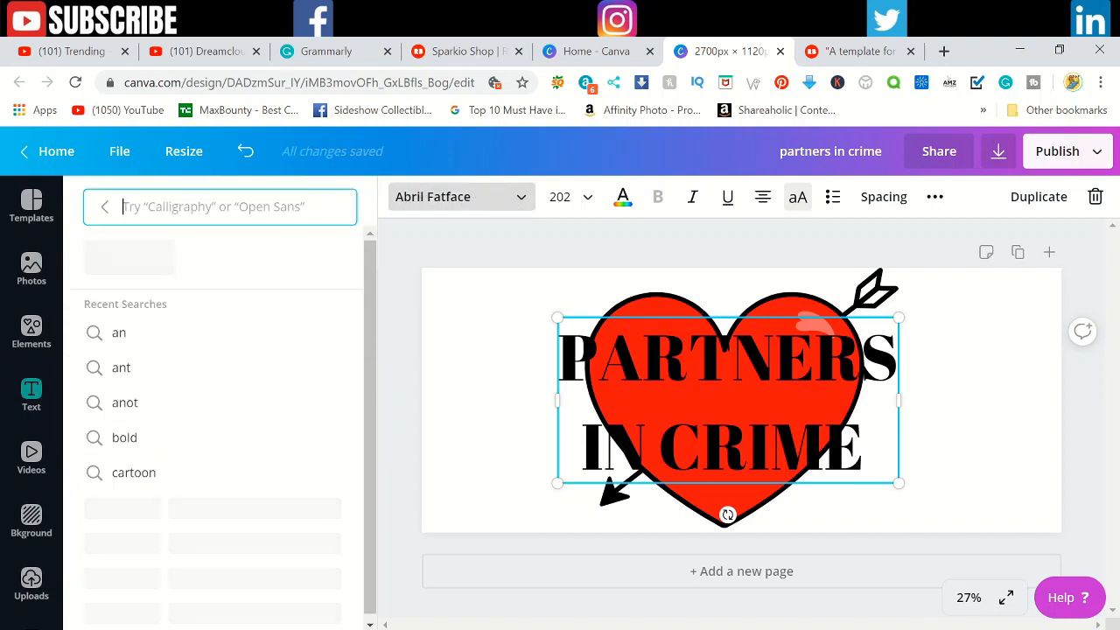
{"action": "type", "text": "love"}
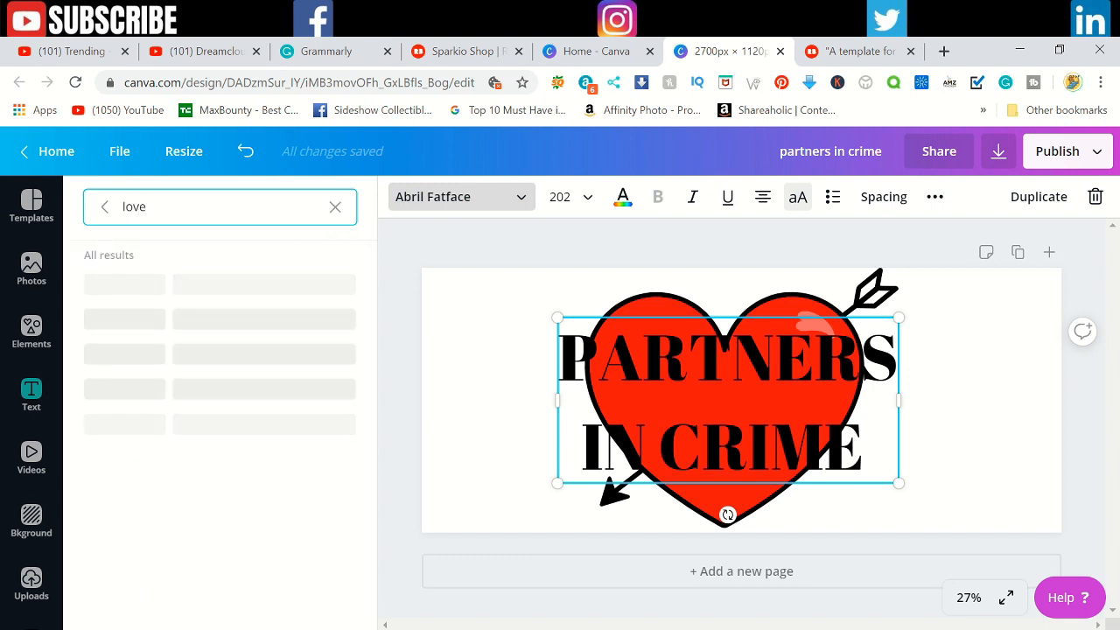
{"action": "left_click", "coordinate": [165, 286]}
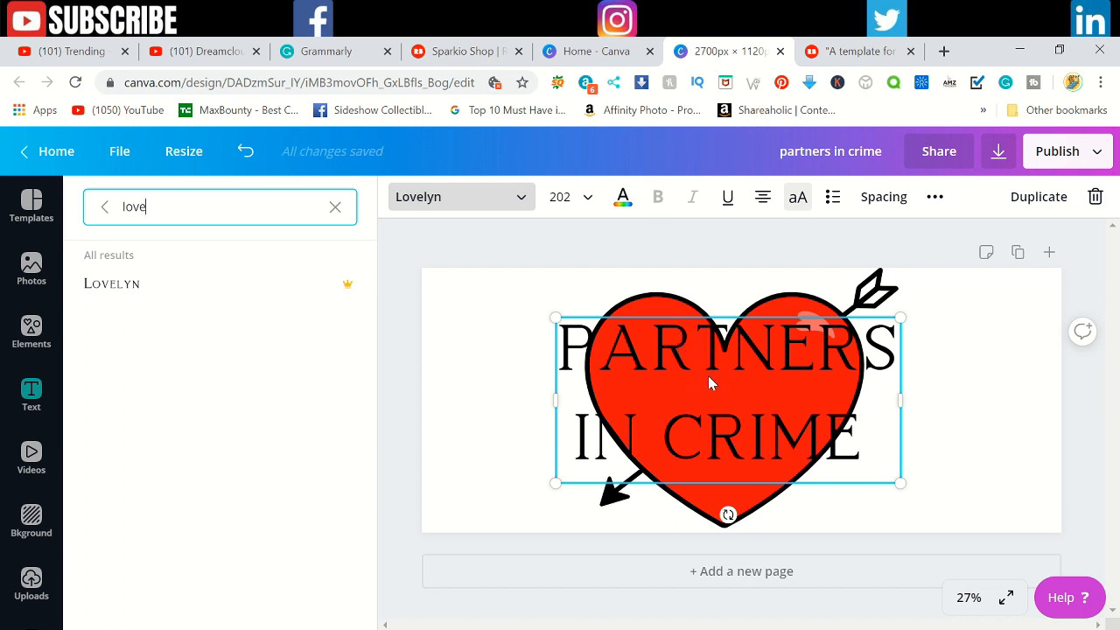
Step: Set the slogan's font to Anton, found by searching for "anto", and colour the text white
{"action": "left_click", "coordinate": [335, 207]}
{"action": "type", "text": "anto"}
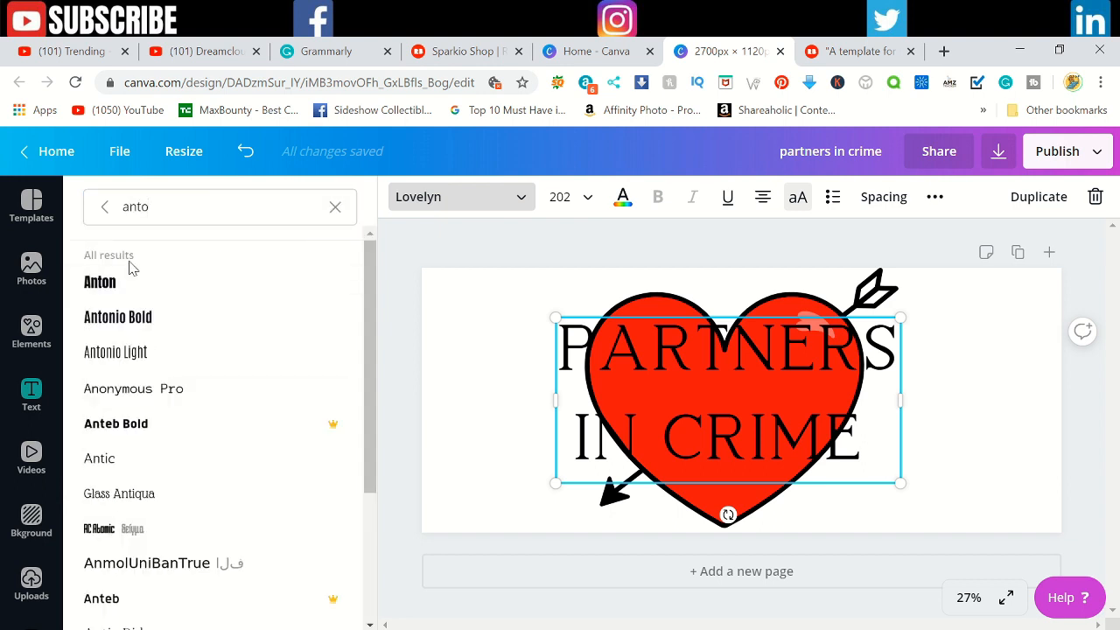
{"action": "left_click", "coordinate": [128, 297]}
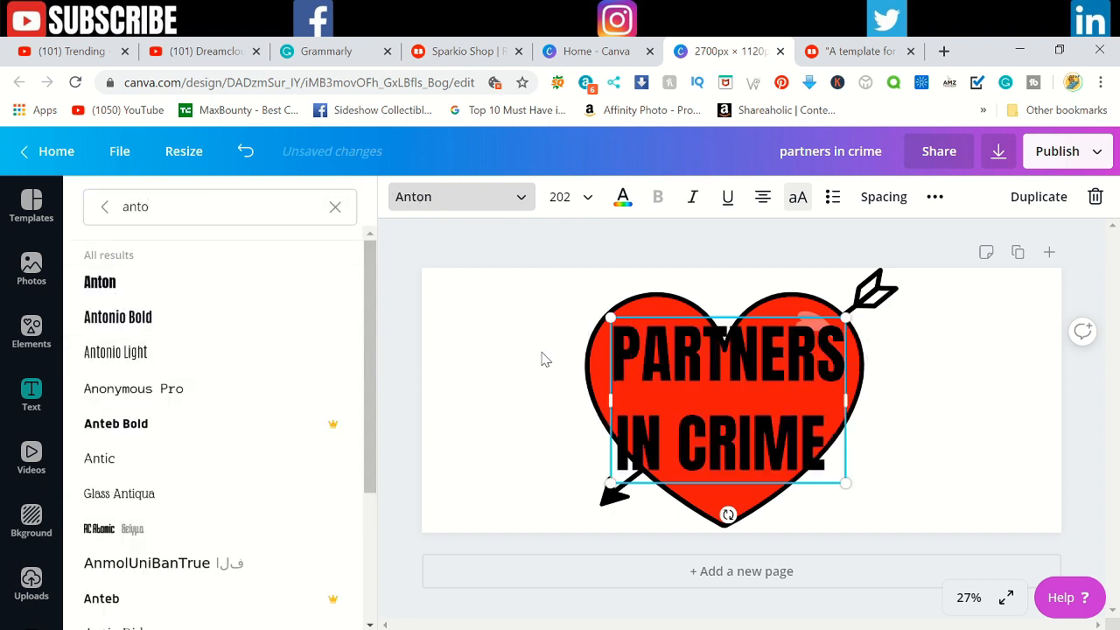
{"action": "left_click", "coordinate": [621, 200]}
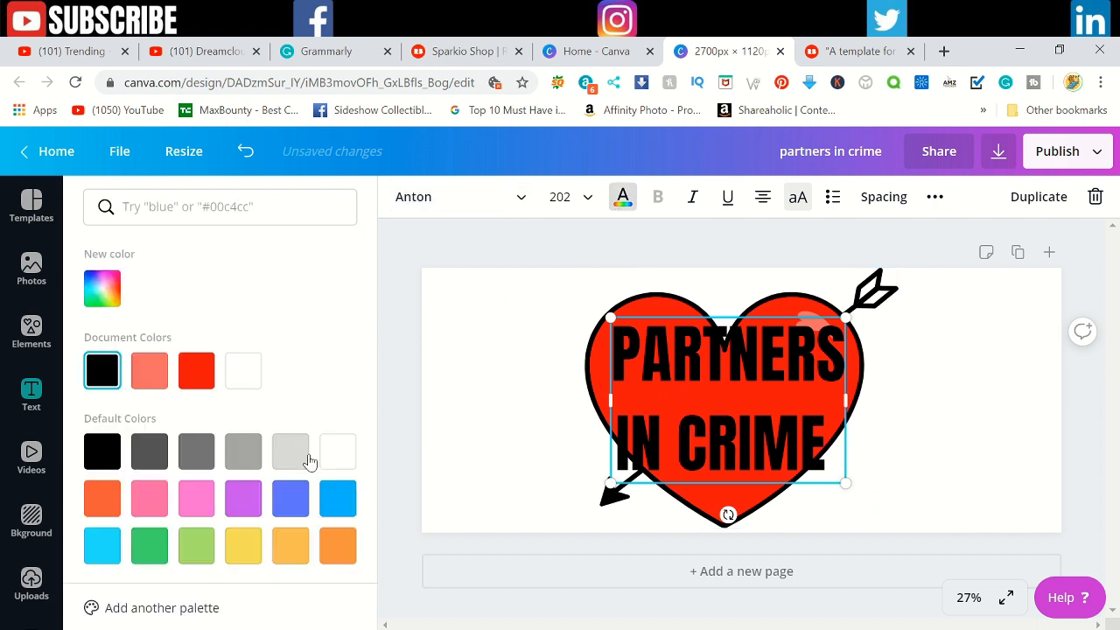
{"action": "left_click", "coordinate": [340, 467]}
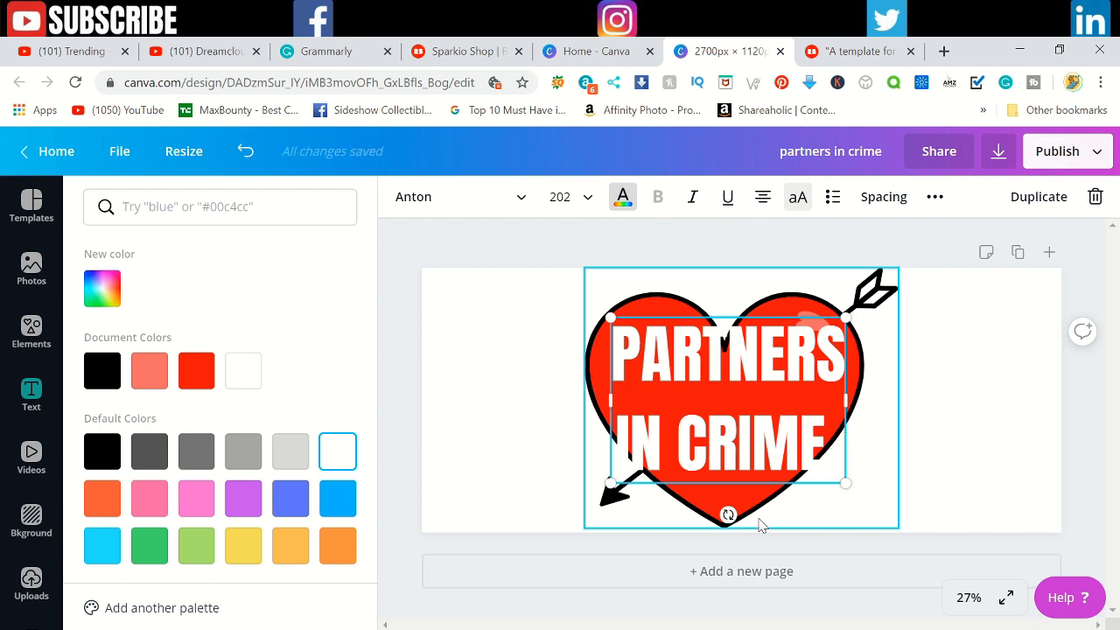
Step: Check the reference mug photos, shrink the slogan to font size 159, and position it inside the heart
{"action": "left_click", "coordinate": [510, 628]}
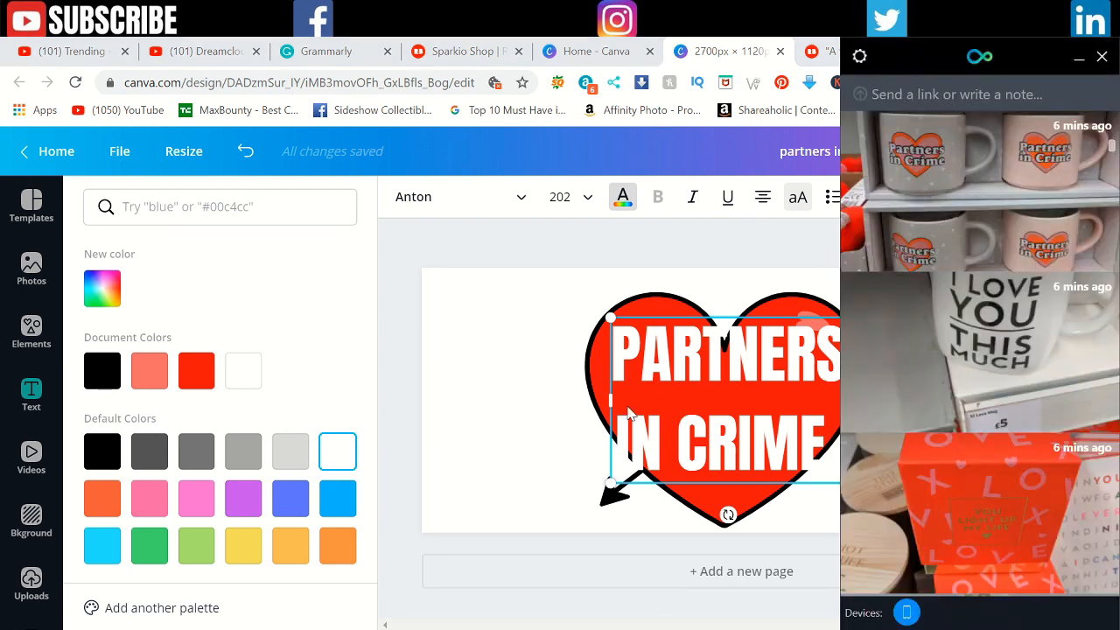
{"action": "left_click", "coordinate": [520, 390]}
{"action": "left_click", "coordinate": [827, 477]}
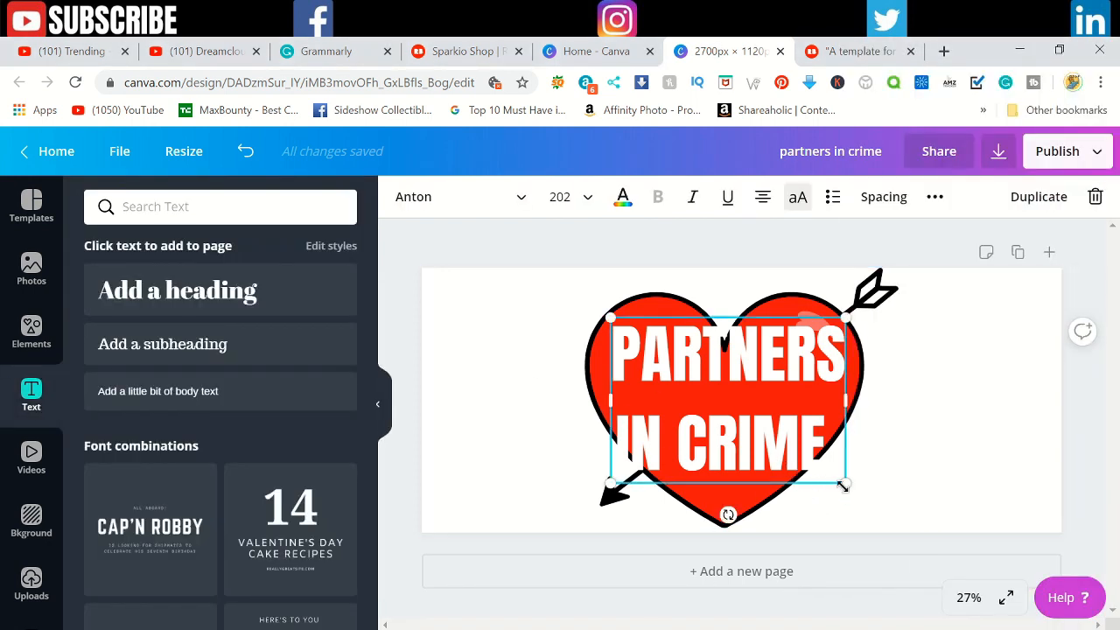
{"action": "left_click_drag", "start_coordinate": [842, 484], "coordinate": [806, 466]}
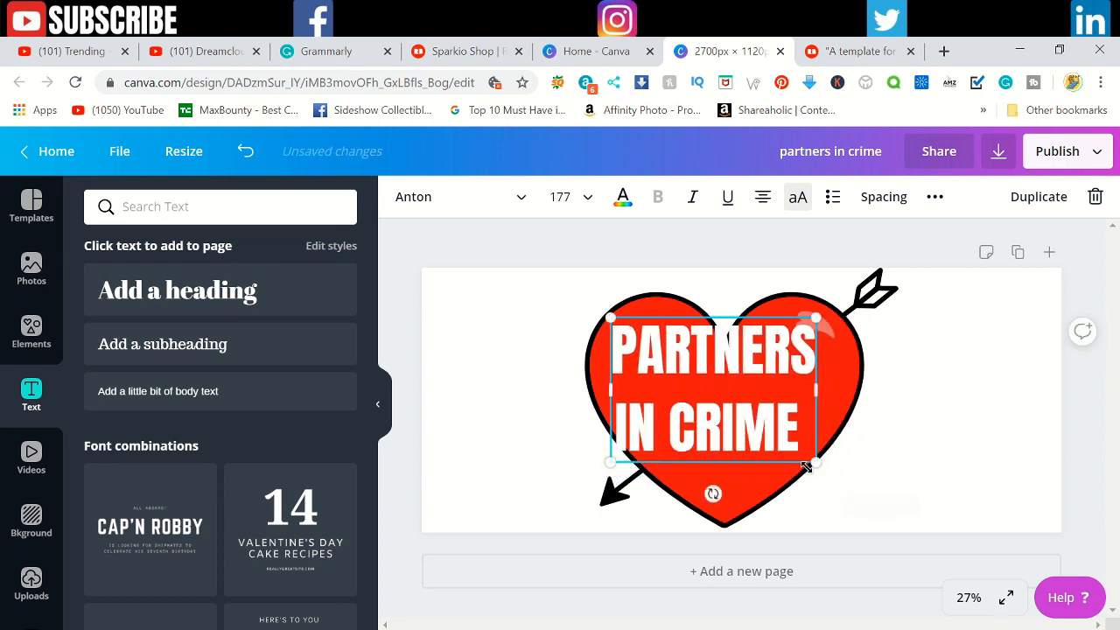
{"action": "left_click_drag", "start_coordinate": [732, 413], "coordinate": [739, 427]}
{"action": "left_click_drag", "start_coordinate": [621, 478], "coordinate": [637, 468]}
{"action": "mouse_move", "coordinate": [727, 421]}
{"action": "left_mouse_down"}
{"action": "mouse_move", "coordinate": [719, 427]}
{"action": "mouse_move", "coordinate": [721, 416]}
{"action": "left_mouse_up"}
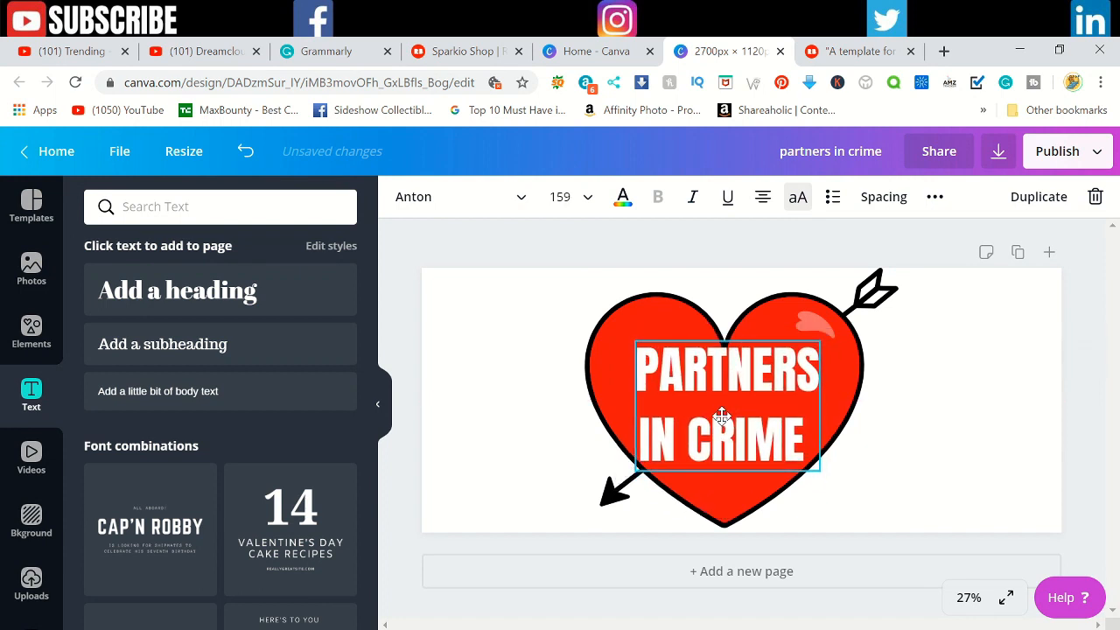
{"action": "left_click", "coordinate": [956, 462]}
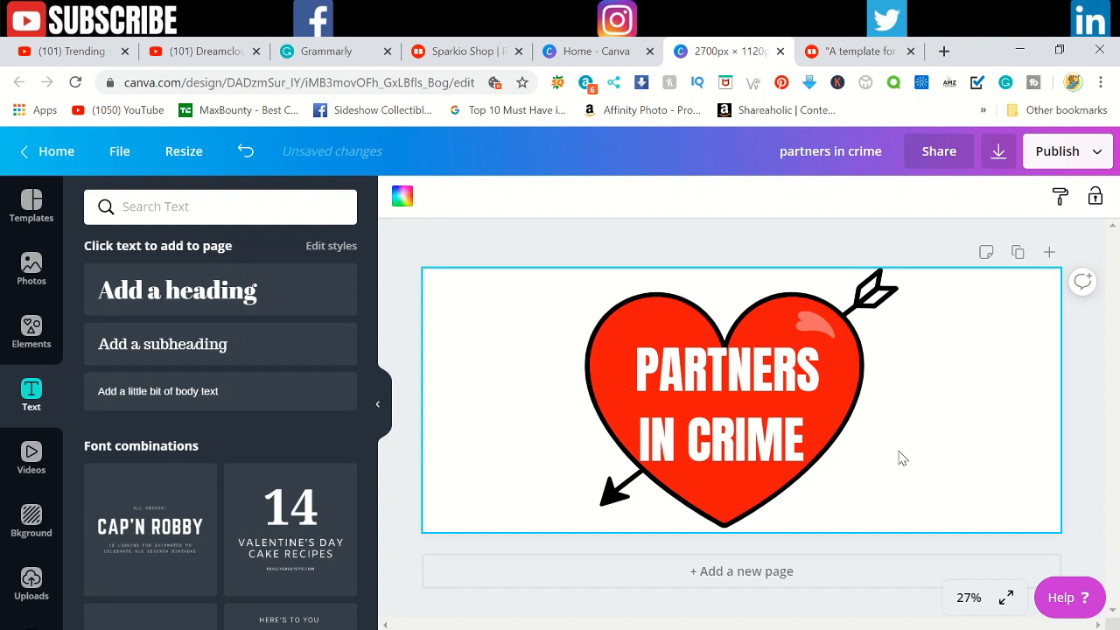
Step: Download the design as a PNG at 2700 x 1120 px with a transparent background
{"action": "left_click", "coordinate": [1064, 157]}
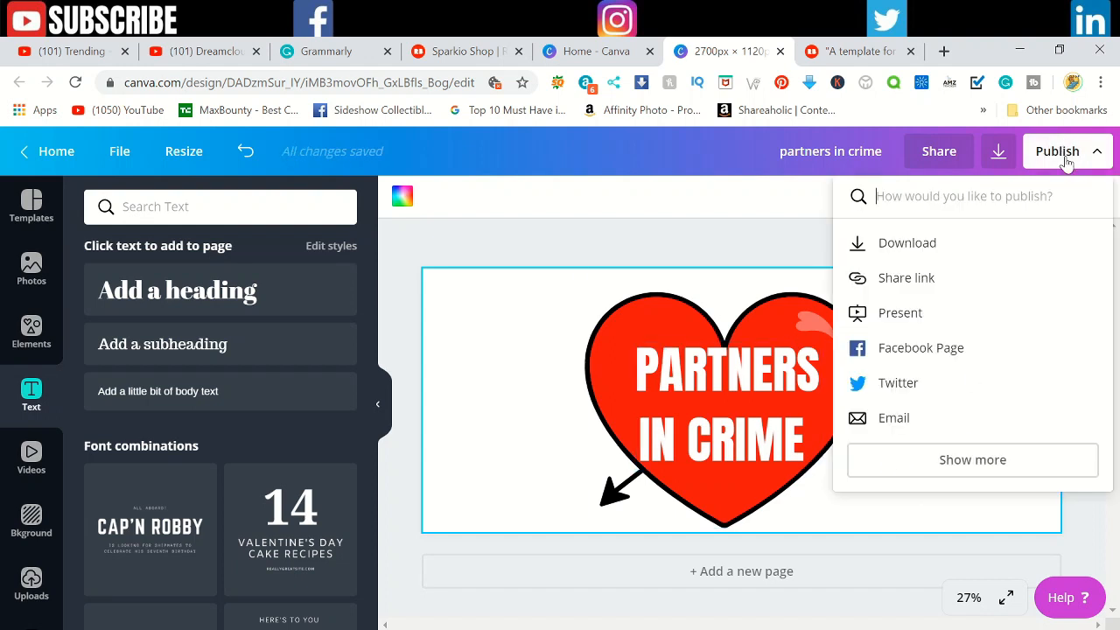
{"action": "left_click", "coordinate": [910, 251]}
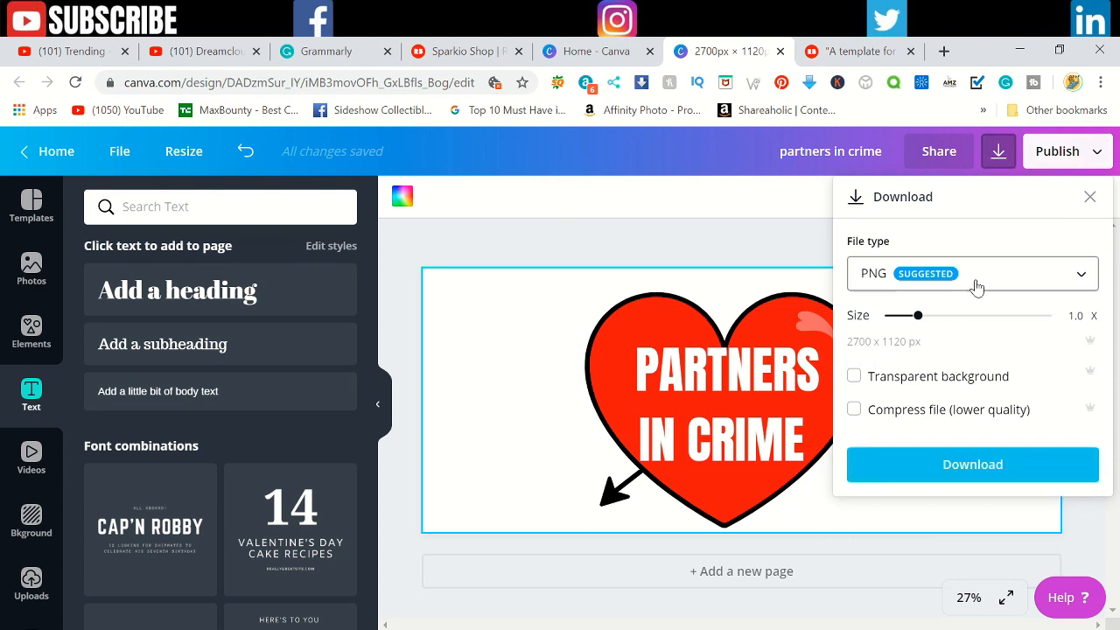
{"action": "left_click", "coordinate": [924, 378]}
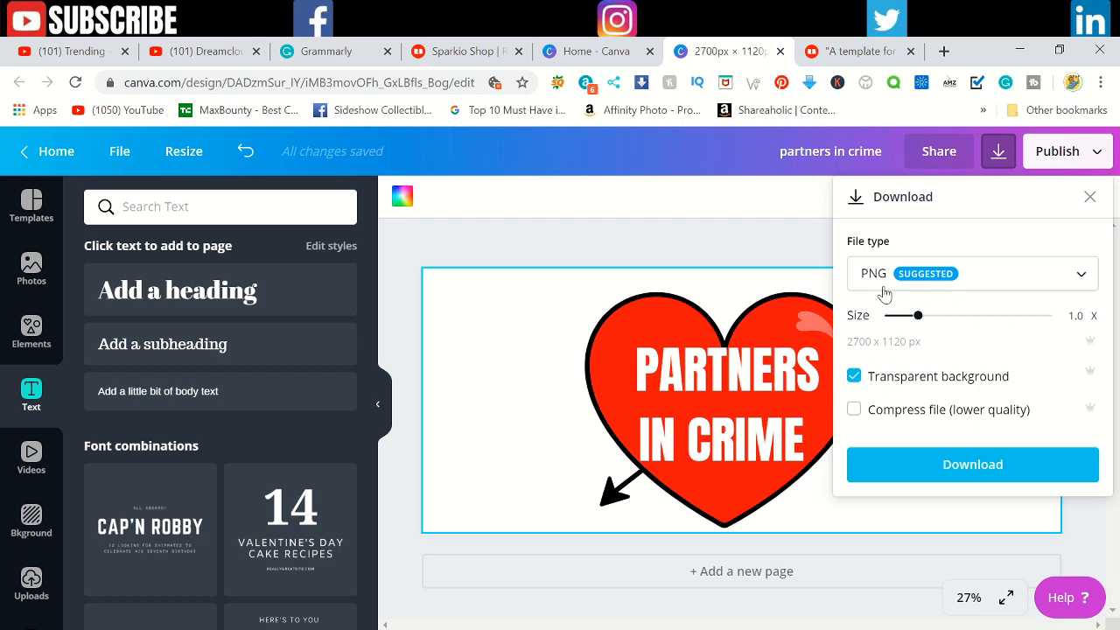
{"action": "left_click", "coordinate": [935, 465]}
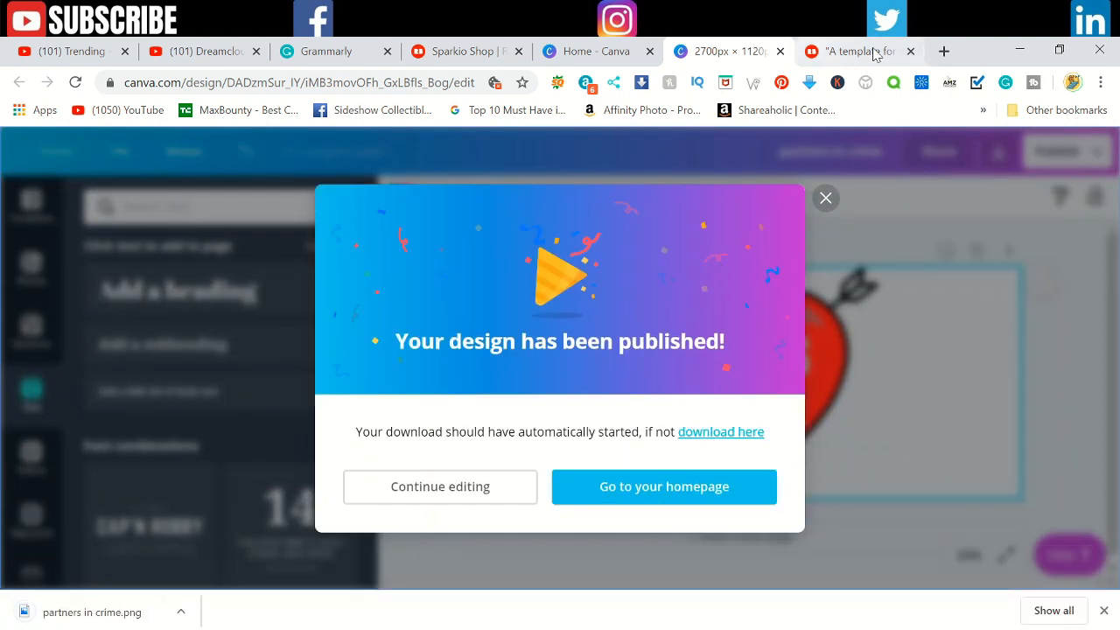
Step: Switch to the Redbubble shop and start adding a new work from the account options
{"action": "left_click", "coordinate": [468, 54]}
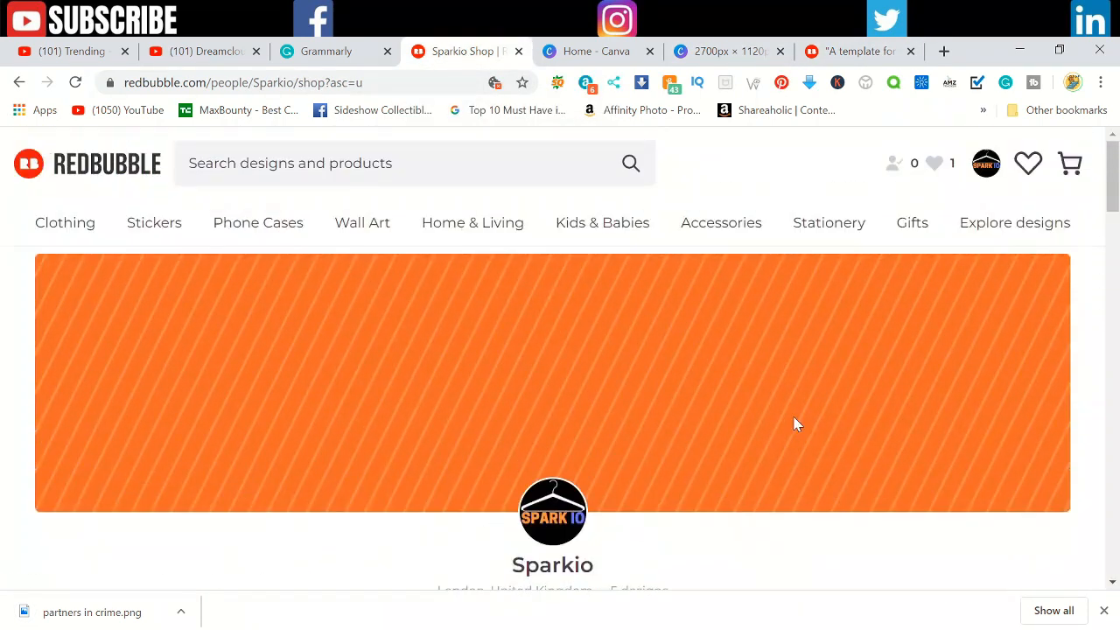
{"action": "left_click", "coordinate": [986, 168]}
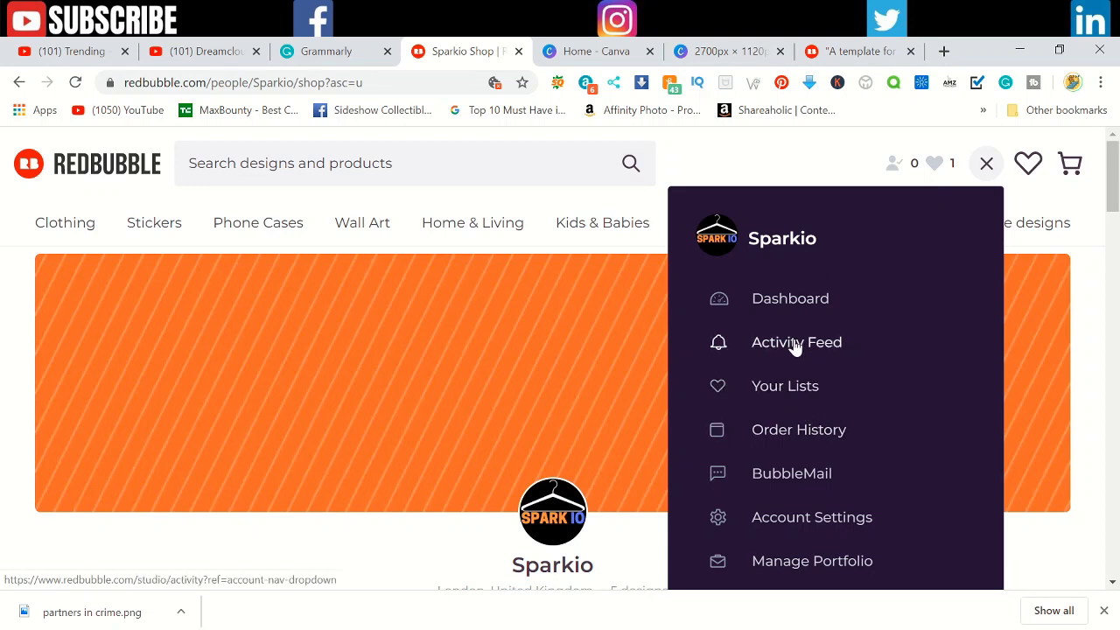
{"action": "scroll", "coordinate": [794, 494], "scroll_direction": "down", "scroll_amount": 1}
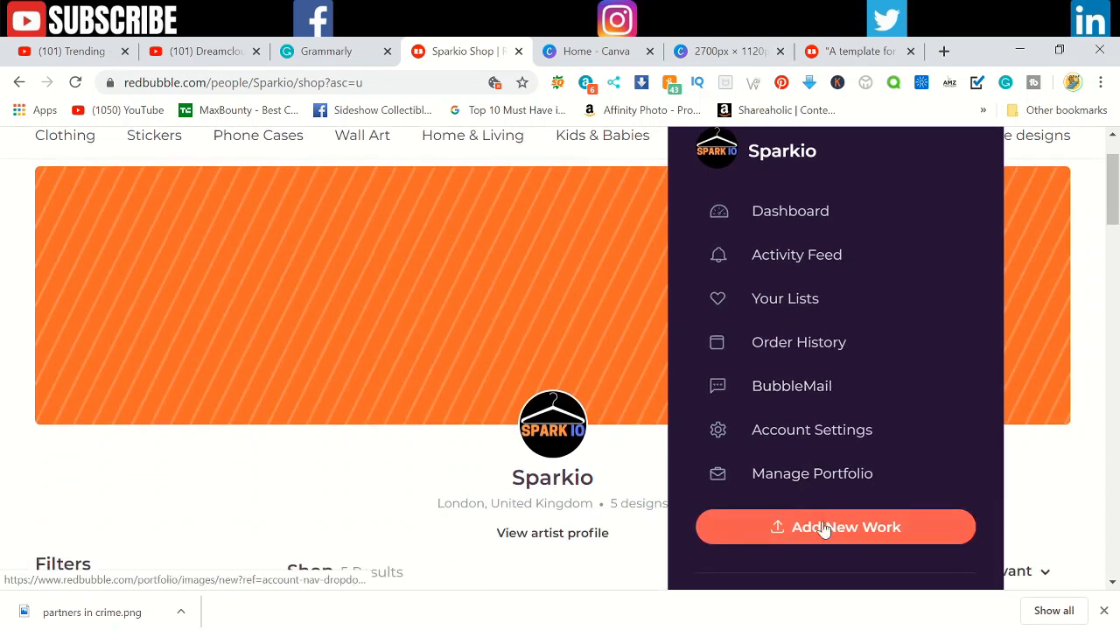
{"action": "left_click", "coordinate": [823, 525]}
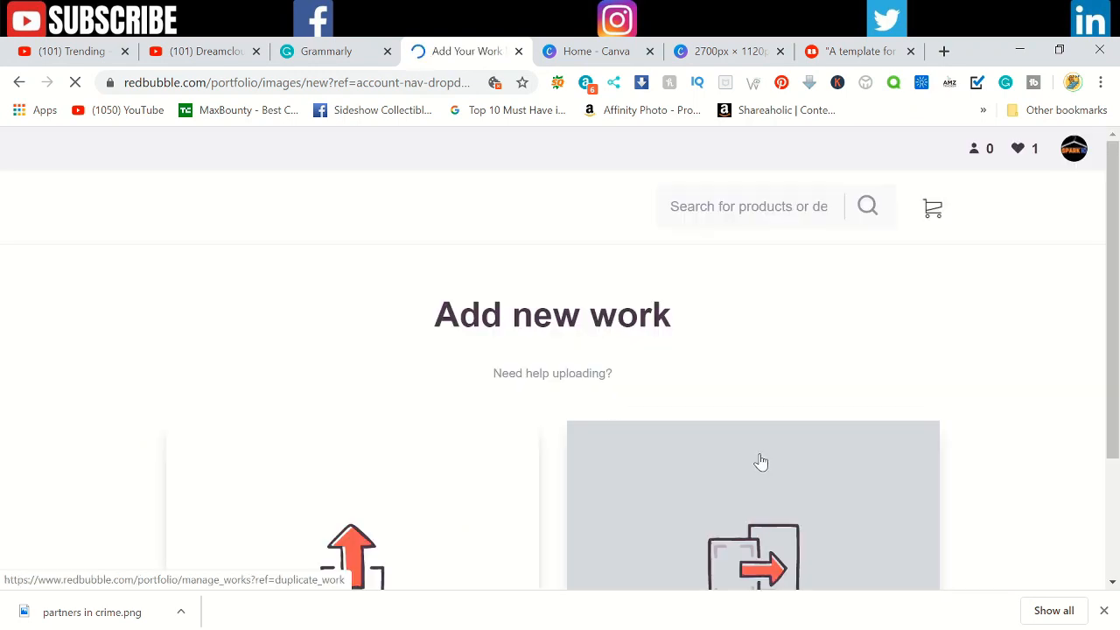
Step: Upload the "partners in crime" PNG from the Downloads folder to all products
{"action": "scroll", "coordinate": [760, 461], "scroll_direction": "down", "scroll_amount": 2}
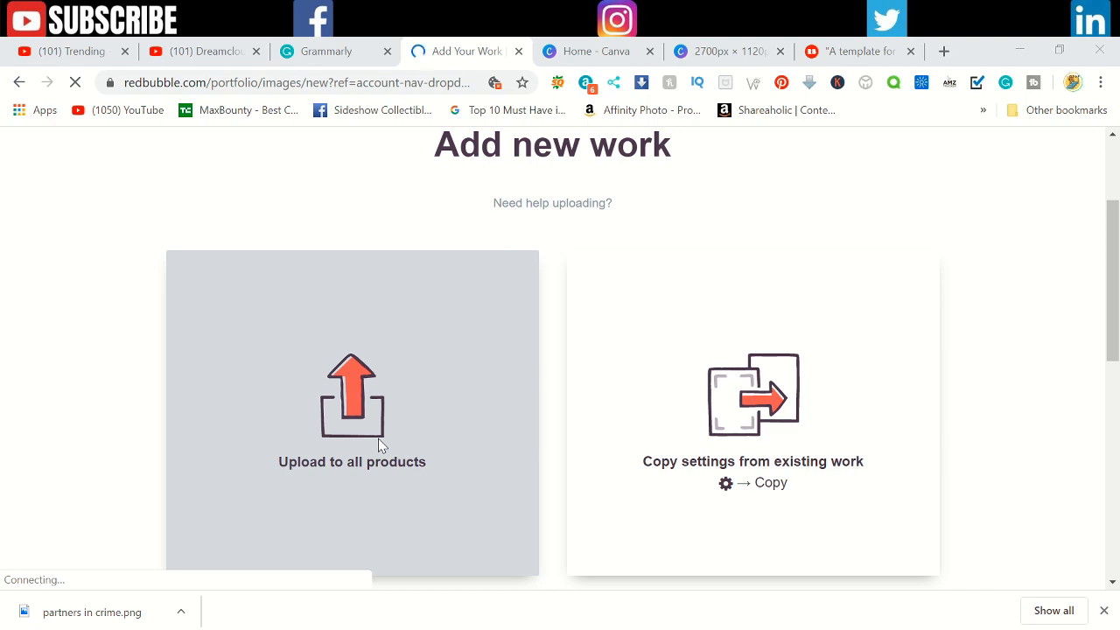
{"action": "left_click", "coordinate": [379, 444]}
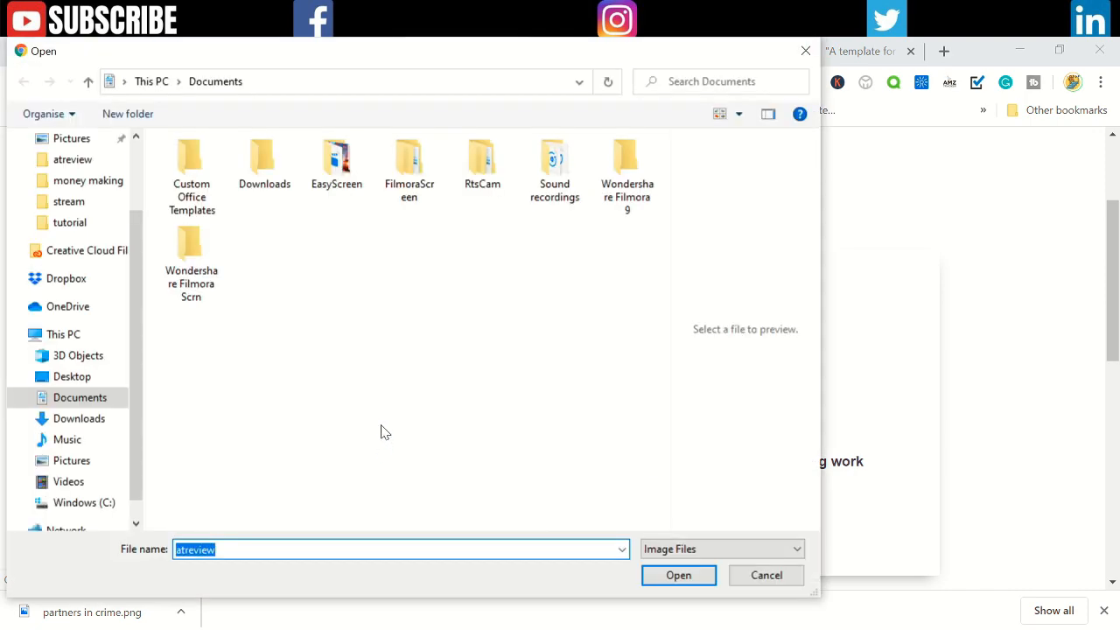
{"action": "left_click", "coordinate": [83, 419]}
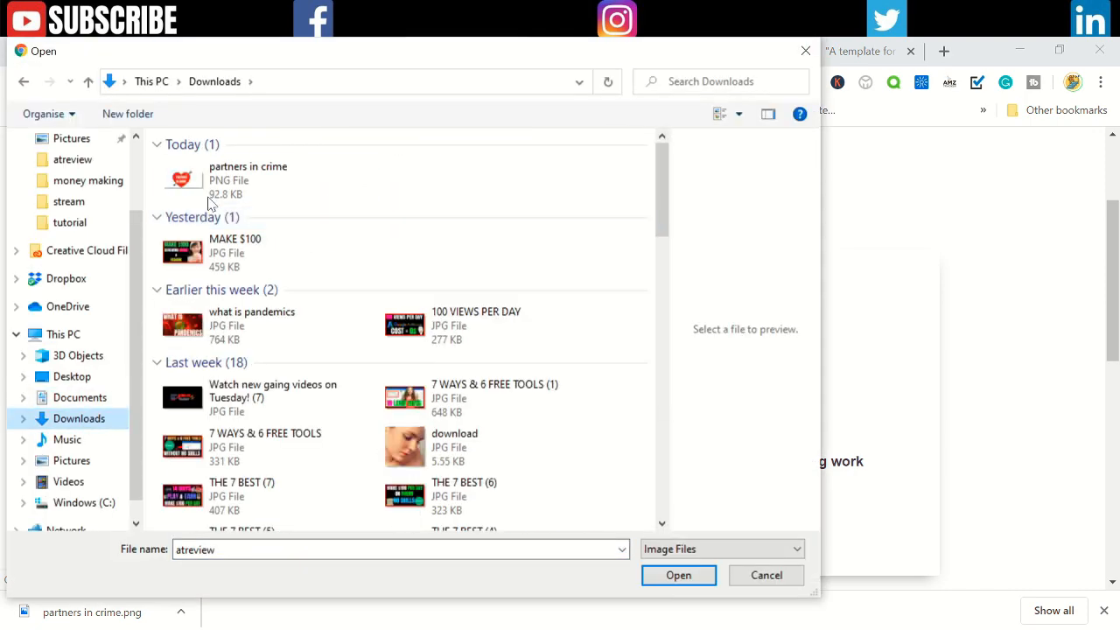
{"action": "left_click", "coordinate": [210, 188]}
{"action": "left_click", "coordinate": [674, 579]}
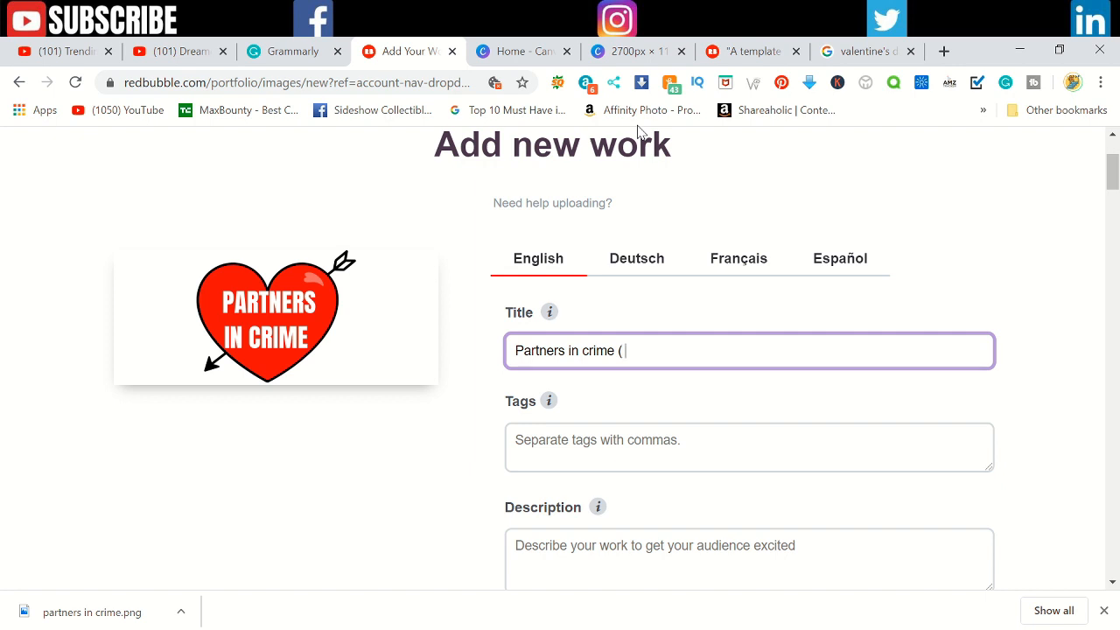
Step: Complete the work's English title as "Partners in crime ( valentine's day gift mug )"
{"action": "type", "text": "valentine's day gift mug"}
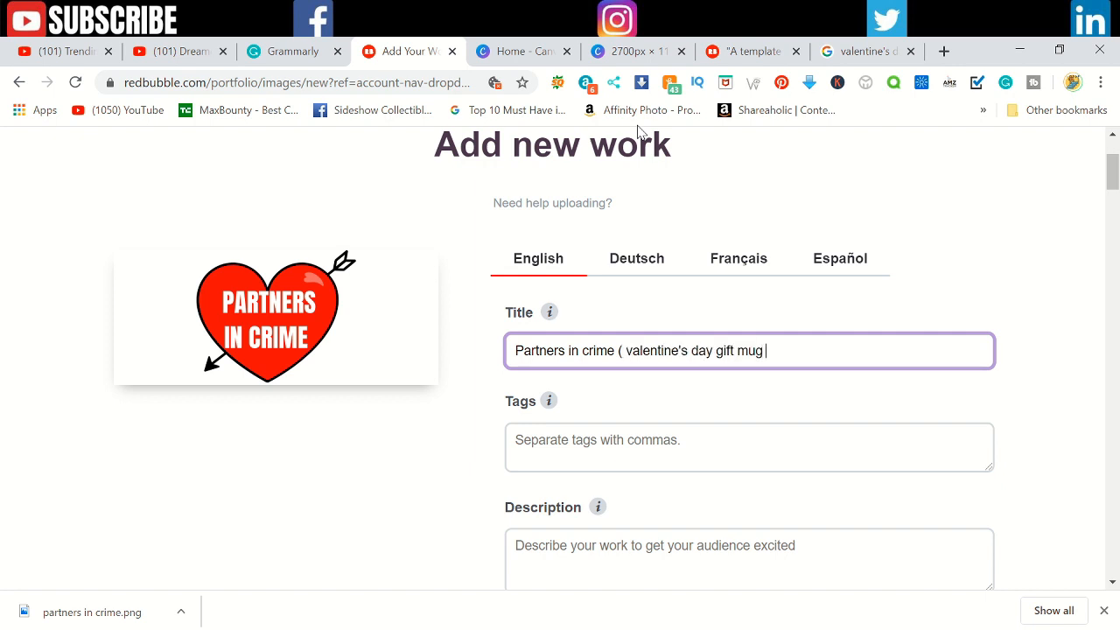
{"action": "type", "text": " )"}
{"action": "key", "text": "Tab"}
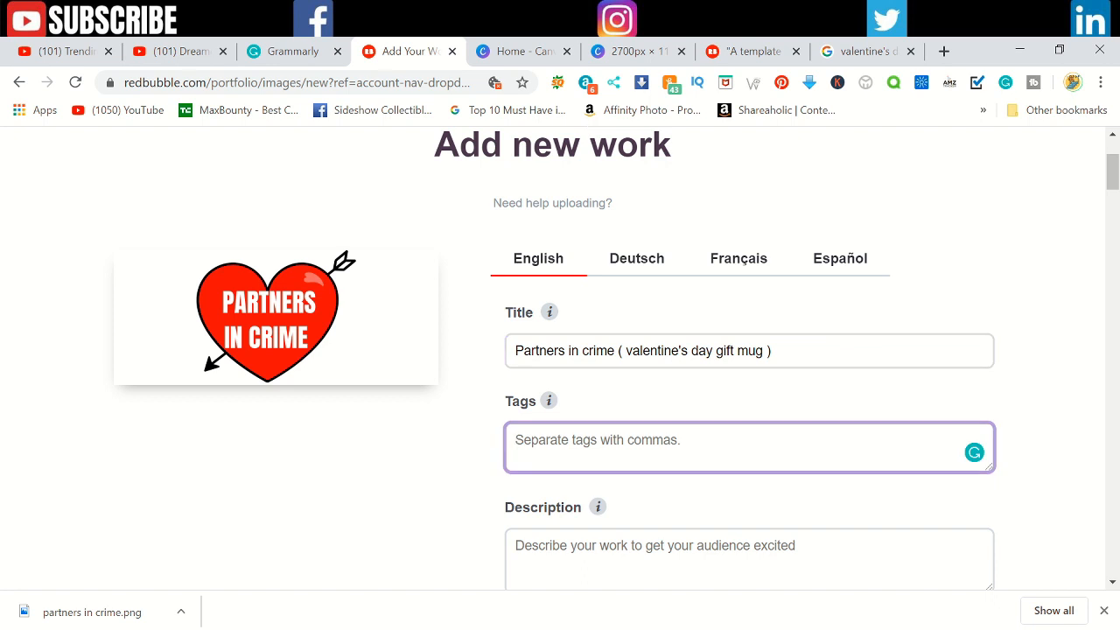
Step: Enter the tags "coffee mugs, gift mugs, partners in crime, partners in crime mug, valentine's day gift"
{"action": "type", "text": "coffee mugs, gif"}
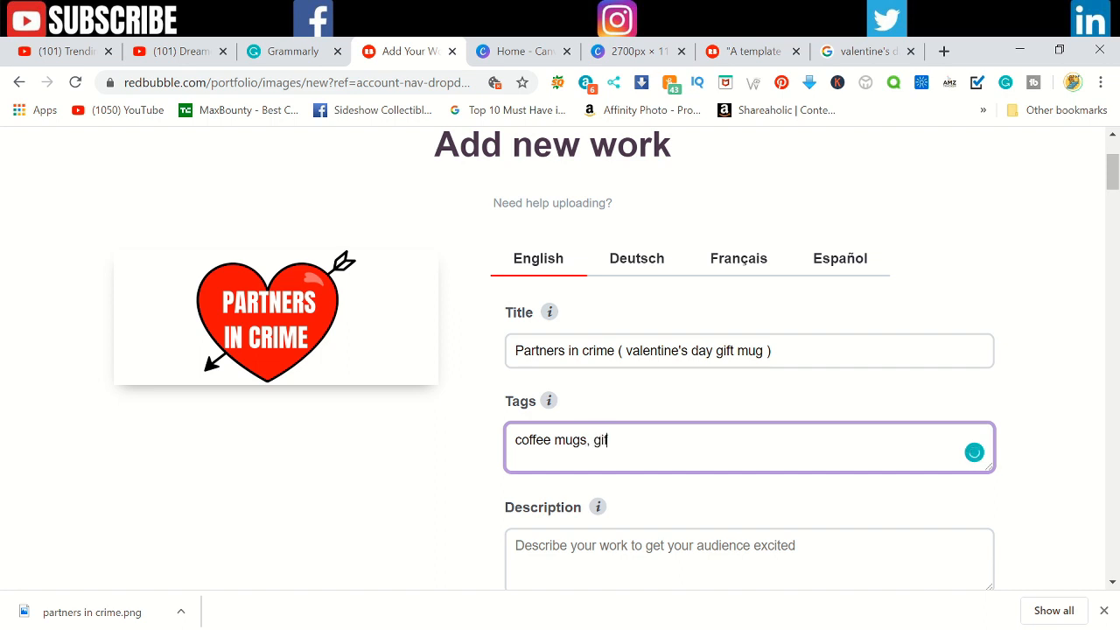
{"action": "type", "text": "mu"}
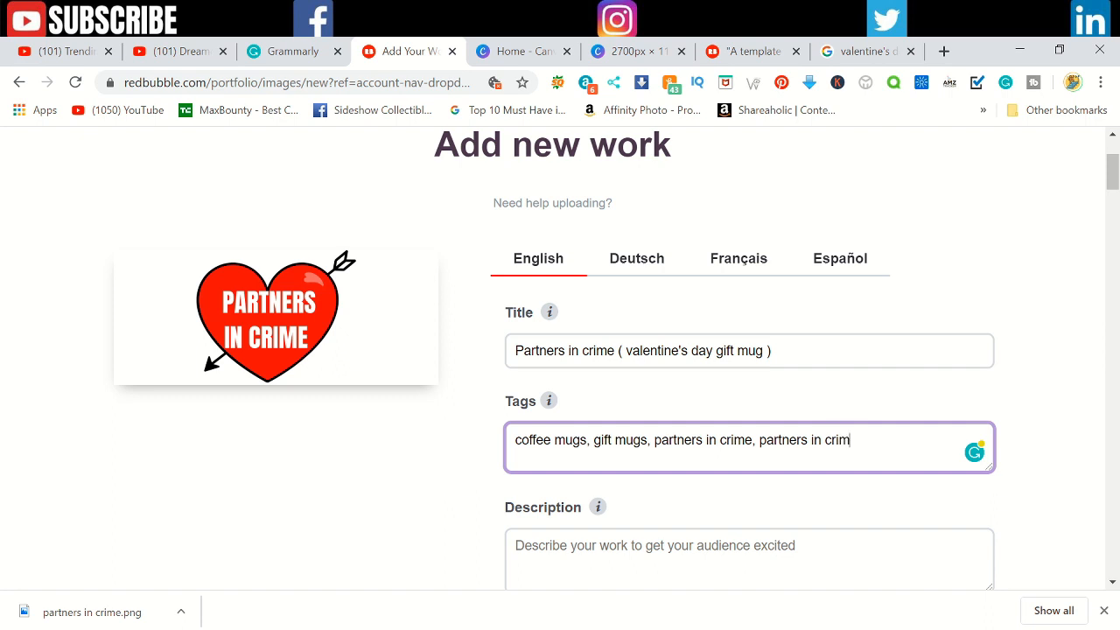
{"action": "type", "text": "mu"}
{"action": "type", "text": "g, valentine's day gift"}
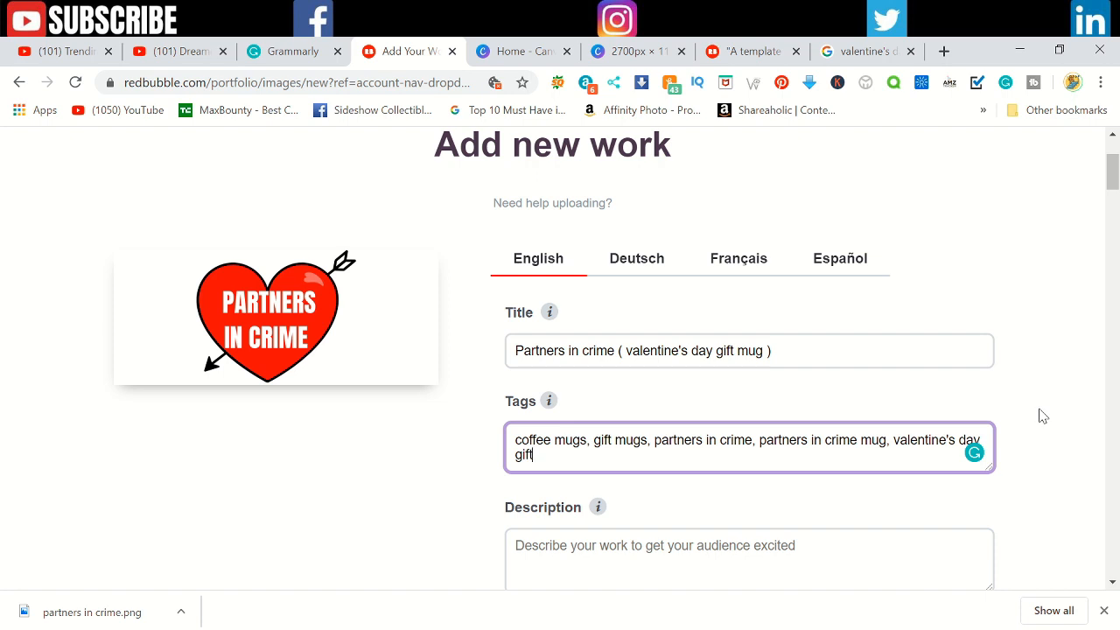
Step: Copy the work's title "Partners in crime ( valentine's day gift mug )" into the Description
{"action": "scroll", "coordinate": [1043, 415], "scroll_direction": "down", "scroll_amount": 1}
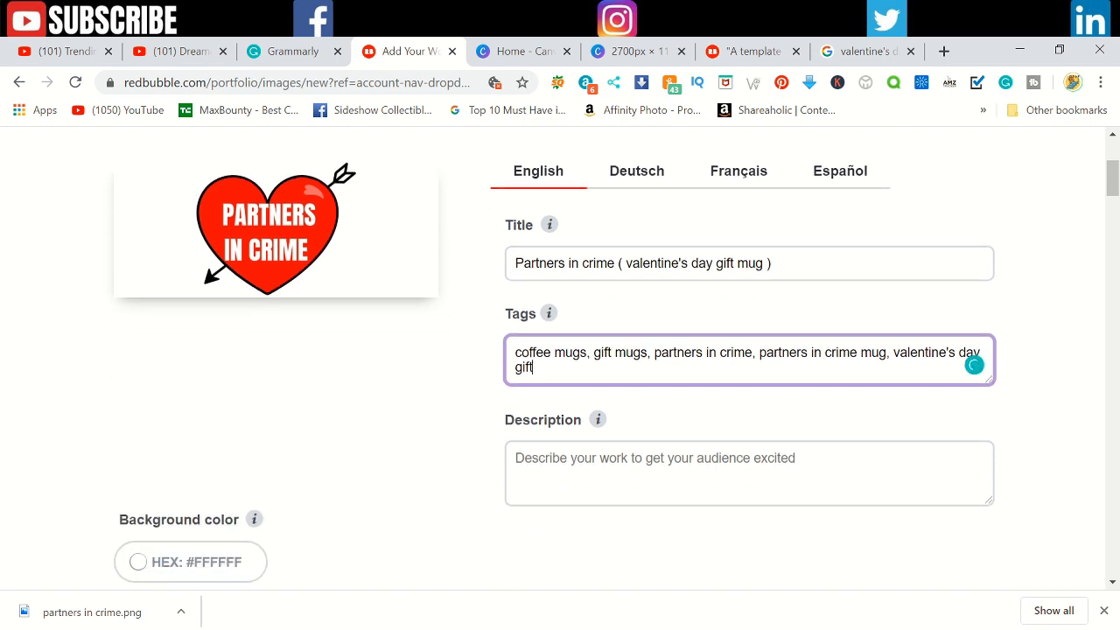
{"action": "left_click", "coordinate": [654, 468]}
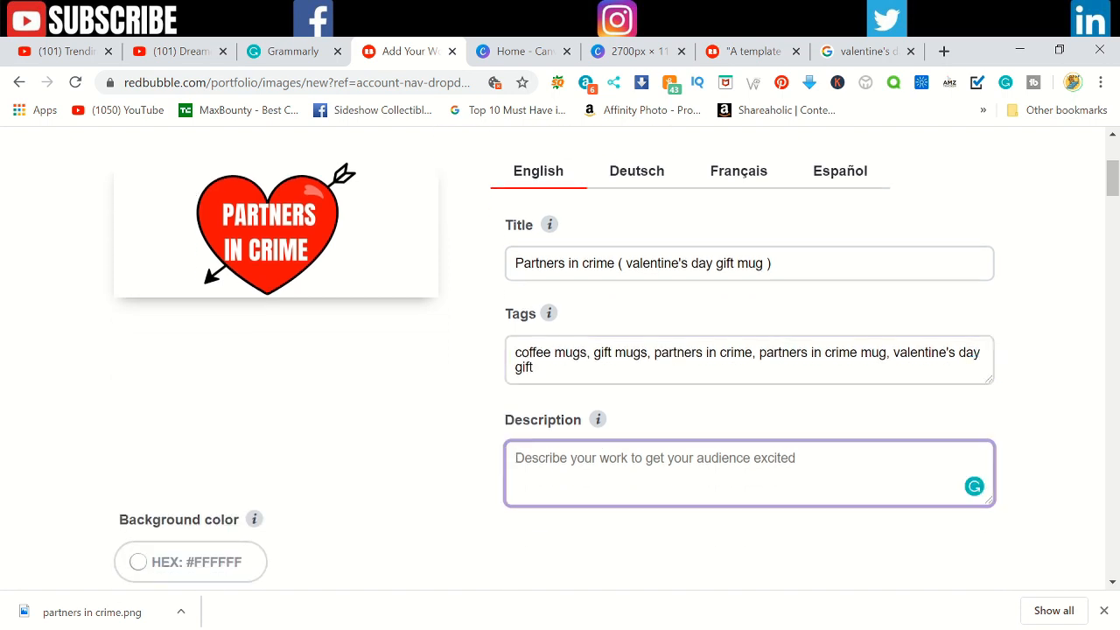
{"action": "left_click_drag", "start_coordinate": [773, 263], "coordinate": [499, 274]}
{"action": "key", "text": "ctrl+c"}
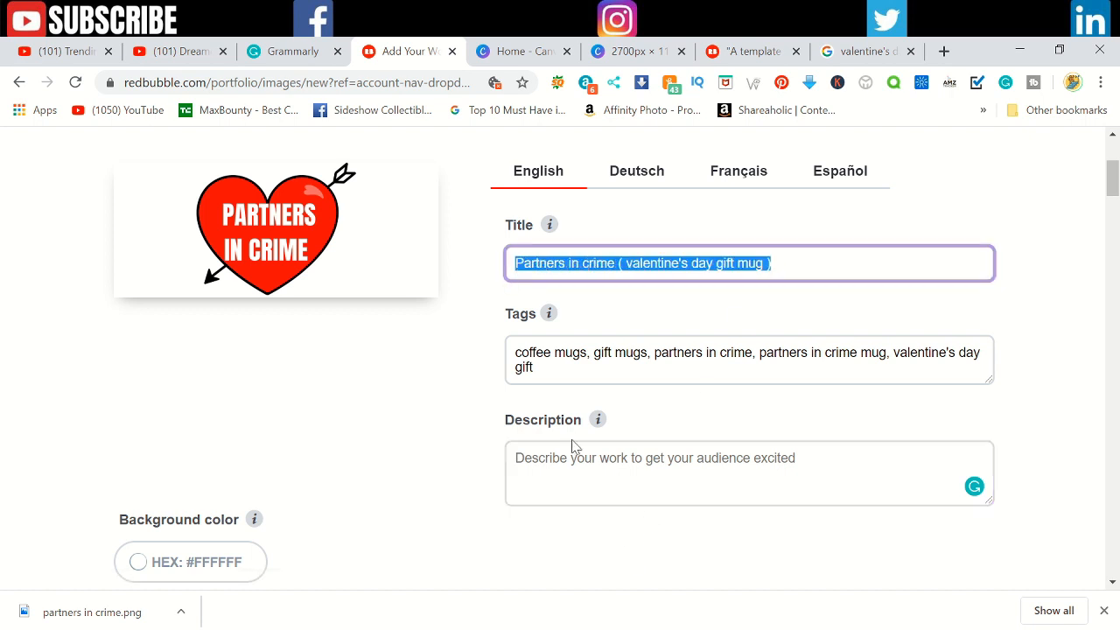
{"action": "left_click", "coordinate": [613, 470]}
{"action": "key", "text": "ctrl+v"}
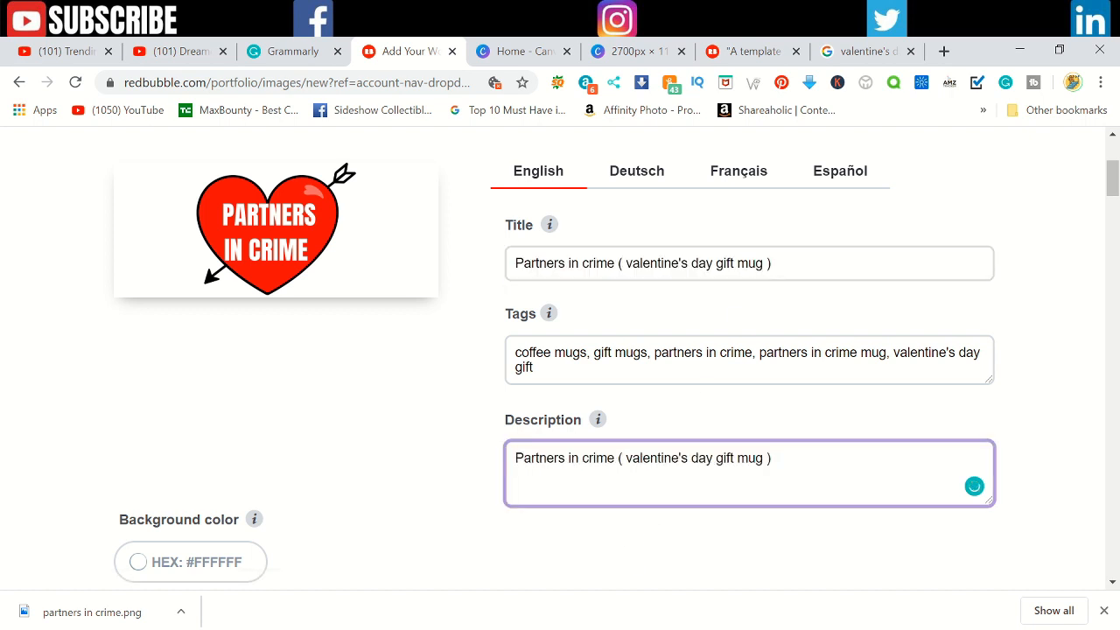
Step: Disable the Phone Cases & Skins and Phone Wallets products in the product previews
{"action": "scroll", "coordinate": [425, 467], "scroll_direction": "down", "scroll_amount": 2}
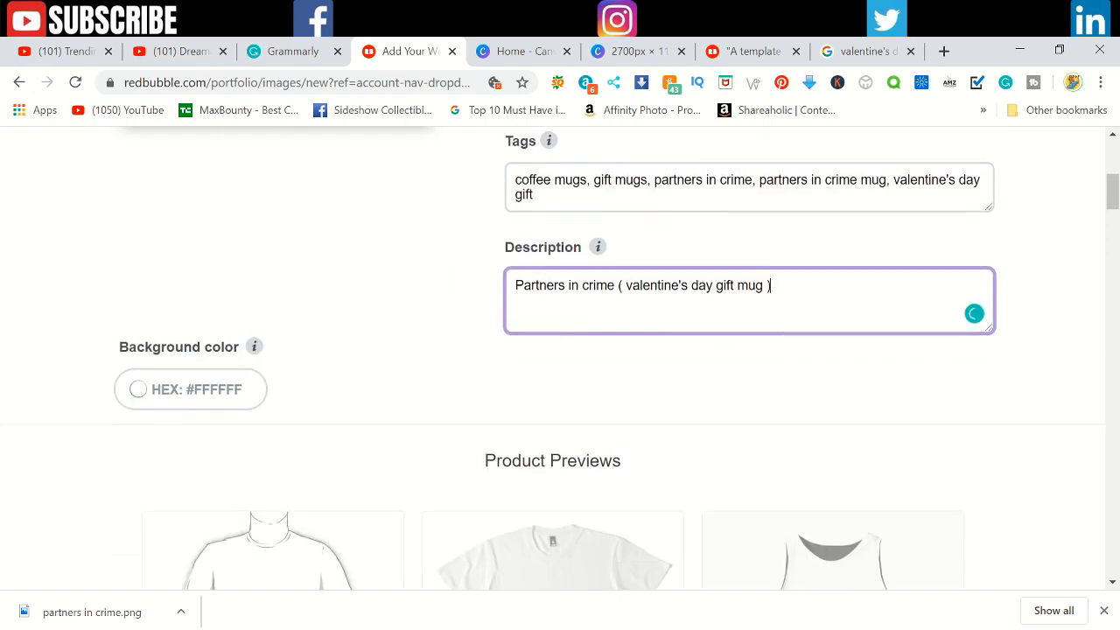
{"action": "scroll", "coordinate": [425, 468], "scroll_direction": "down", "scroll_amount": 2}
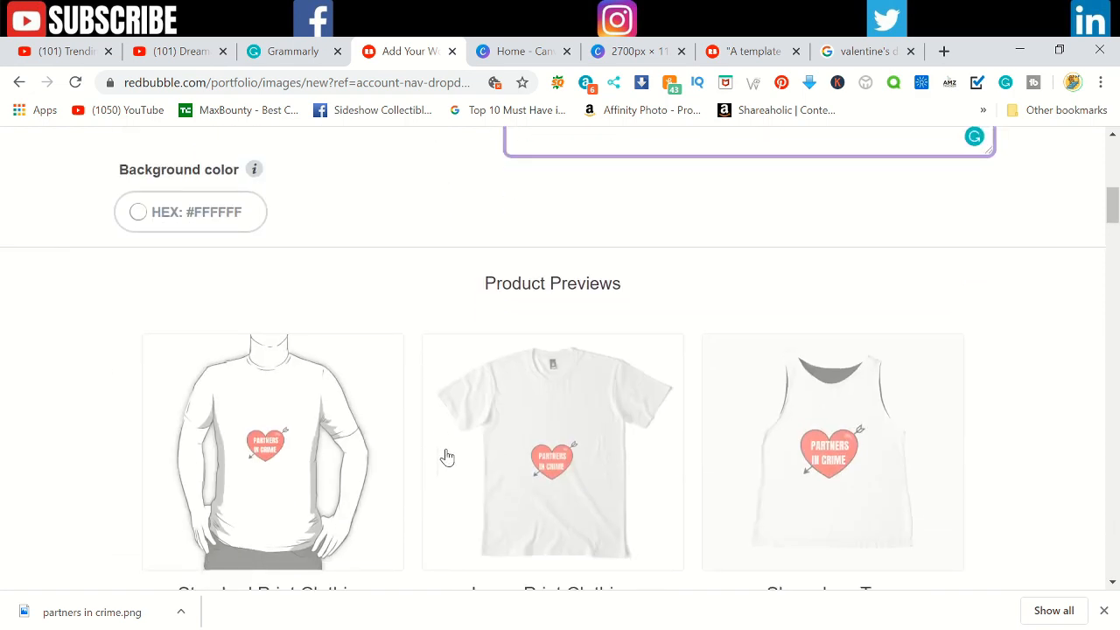
{"action": "scroll", "coordinate": [428, 453], "scroll_direction": "down", "scroll_amount": 2}
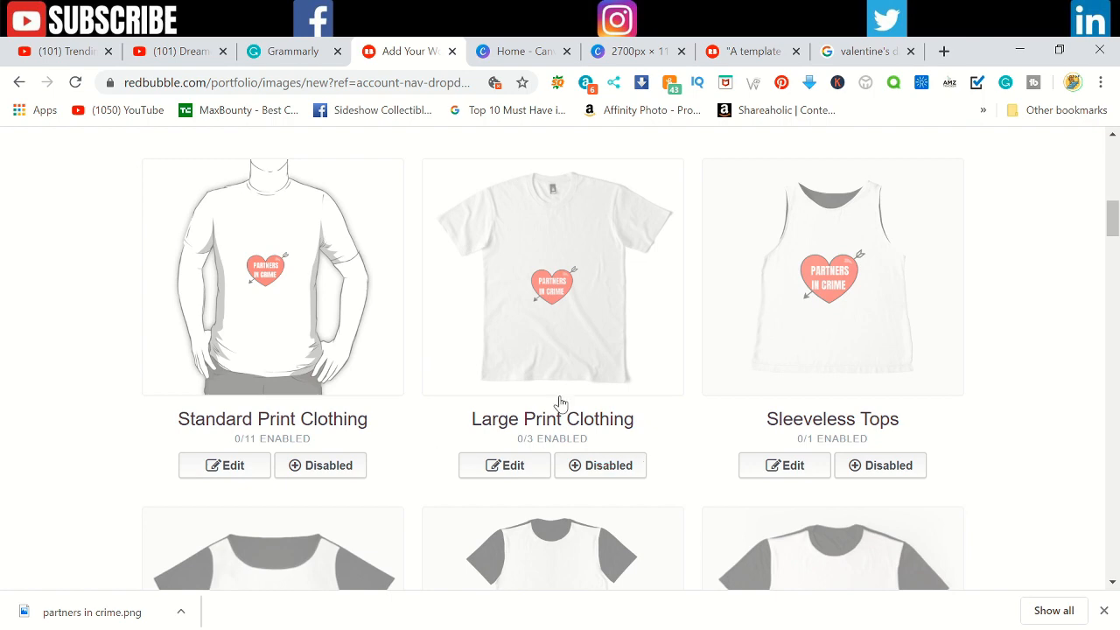
{"action": "scroll", "coordinate": [655, 368], "scroll_direction": "down", "scroll_amount": 5}
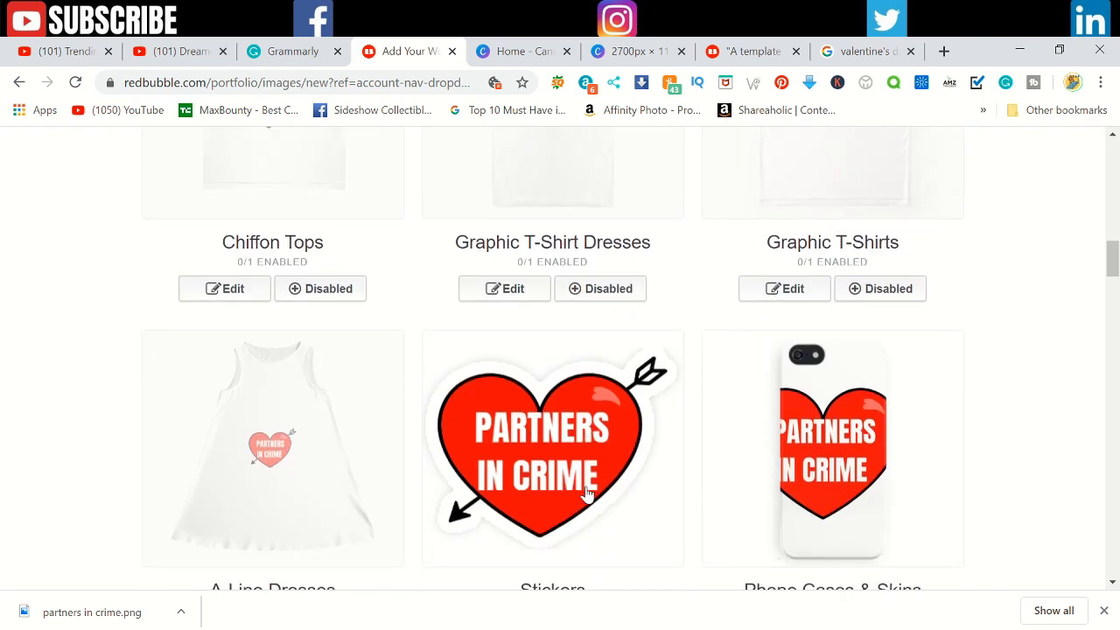
{"action": "scroll", "coordinate": [753, 489], "scroll_direction": "down", "scroll_amount": 2}
{"action": "left_click", "coordinate": [880, 463]}
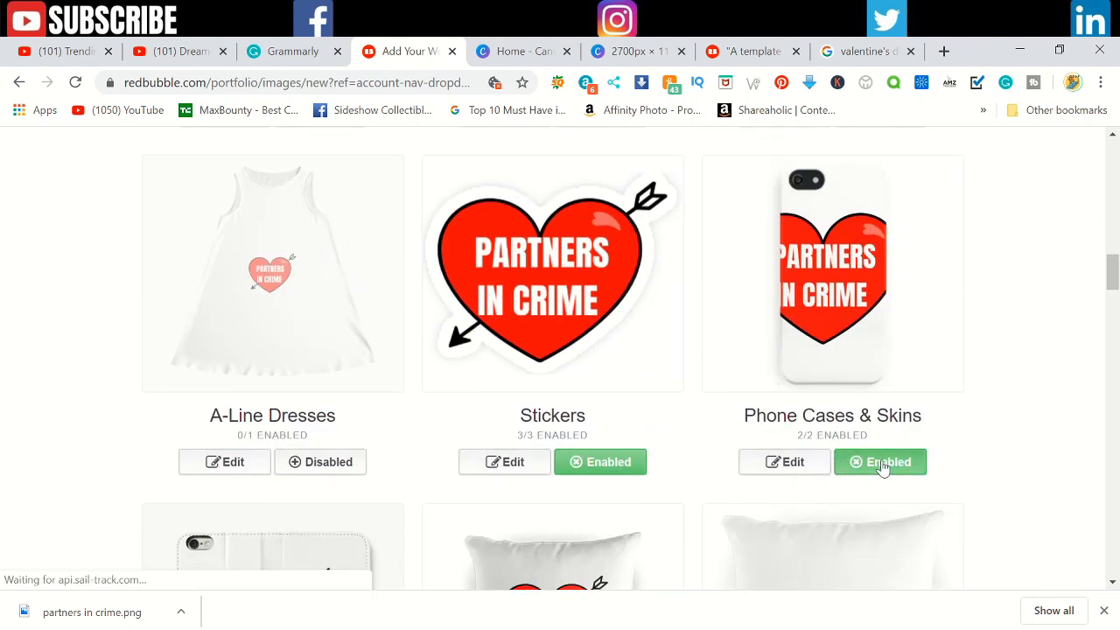
{"action": "scroll", "coordinate": [442, 389], "scroll_direction": "down", "scroll_amount": 3}
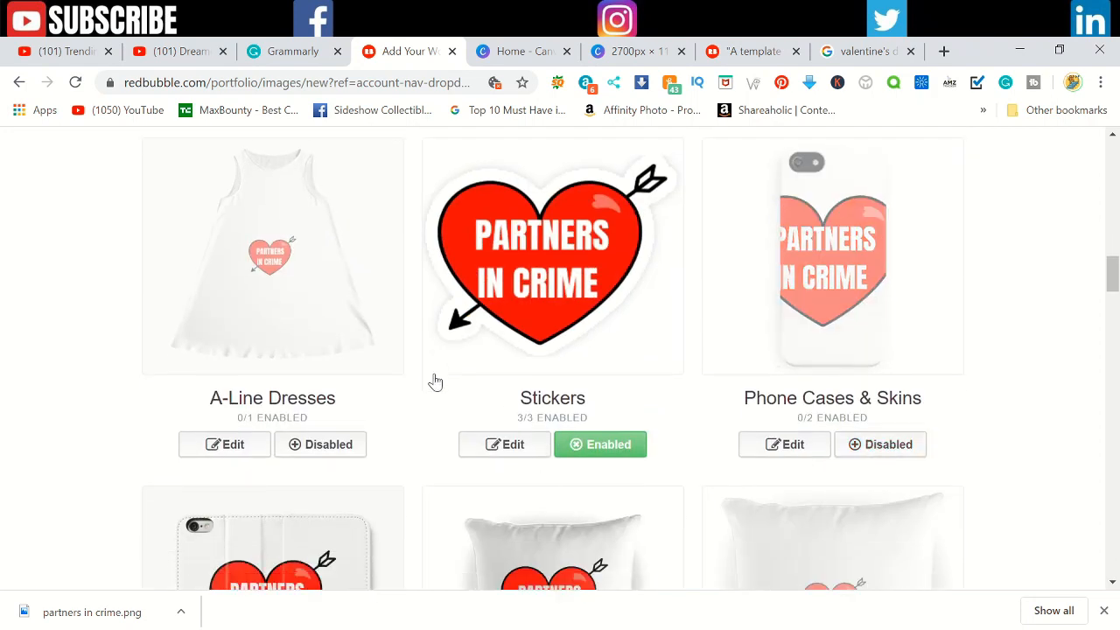
{"action": "left_click", "coordinate": [345, 558]}
{"action": "left_click", "coordinate": [346, 558]}
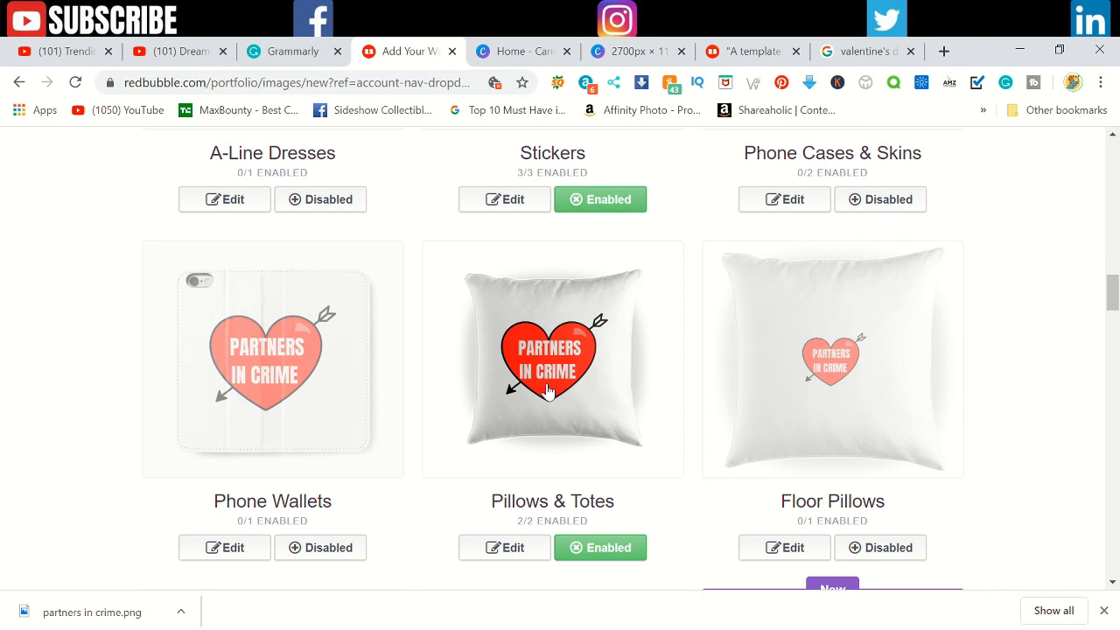
Step: Open the Pillows & Totes design settings and examine the artwork's size, centering and repeat options
{"action": "left_click", "coordinate": [512, 553]}
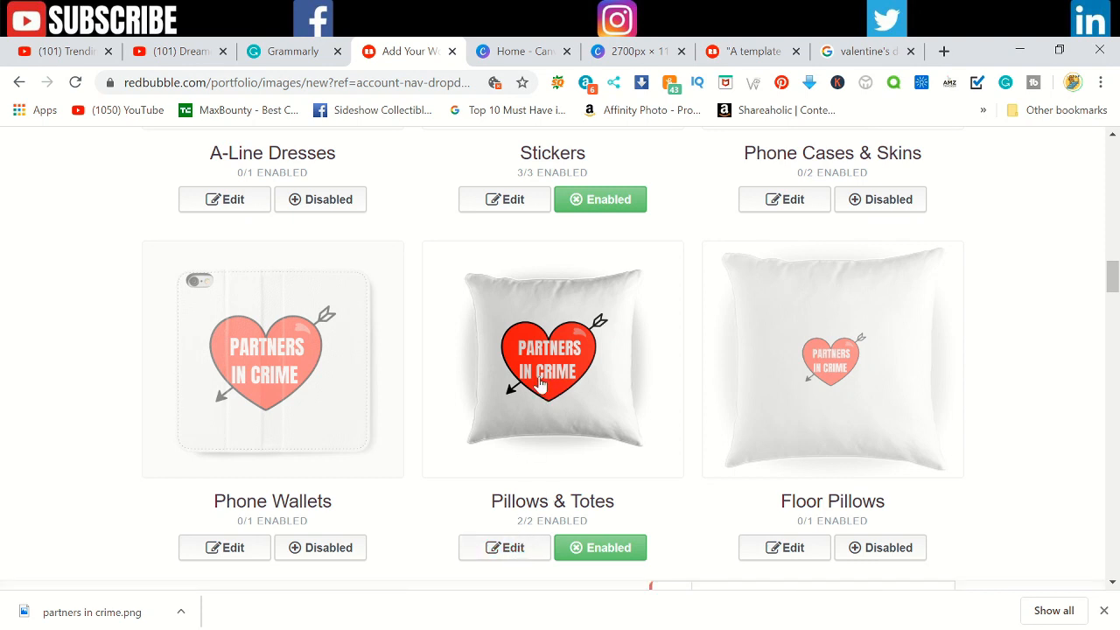
{"action": "scroll", "coordinate": [527, 553], "scroll_direction": "down", "scroll_amount": 5}
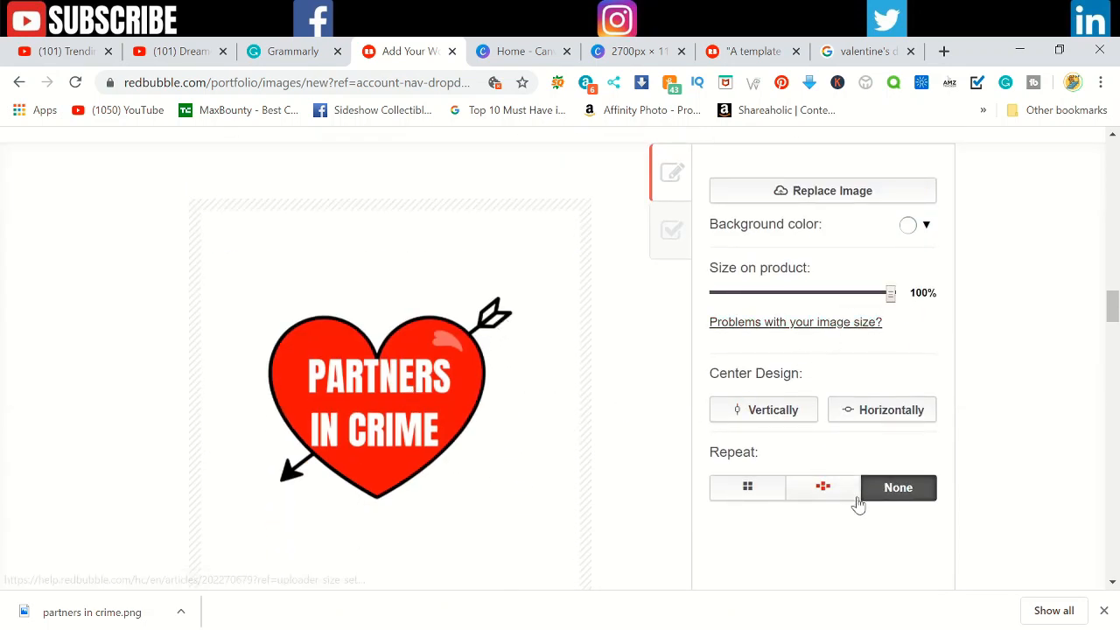
{"action": "scroll", "coordinate": [910, 490], "scroll_direction": "up", "scroll_amount": 2}
{"action": "scroll", "coordinate": [909, 490], "scroll_direction": "up", "scroll_amount": 3}
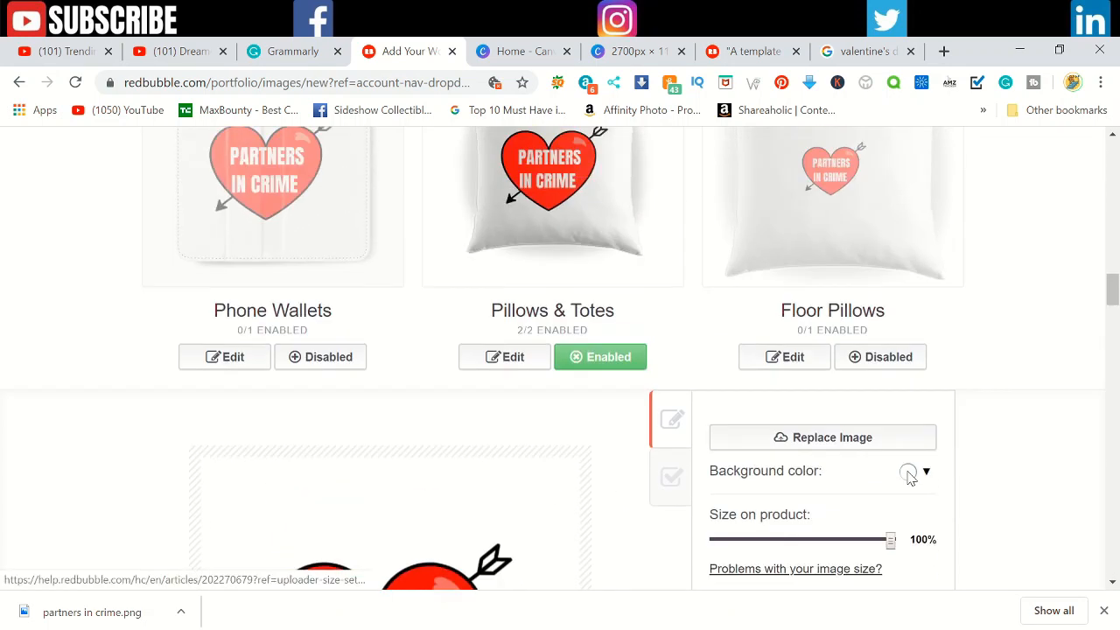
{"action": "scroll", "coordinate": [907, 477], "scroll_direction": "down", "scroll_amount": 1}
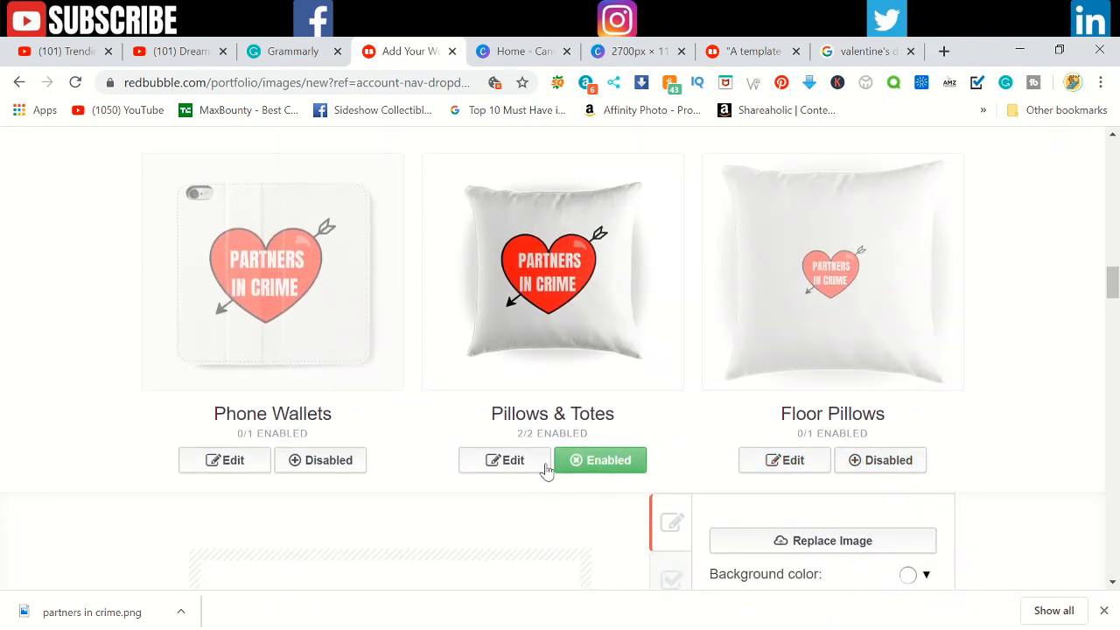
Step: Disable the Prints, Cards & Posters products
{"action": "scroll", "coordinate": [550, 375], "scroll_direction": "down", "scroll_amount": 6}
{"action": "scroll", "coordinate": [550, 375], "scroll_direction": "down", "scroll_amount": 5}
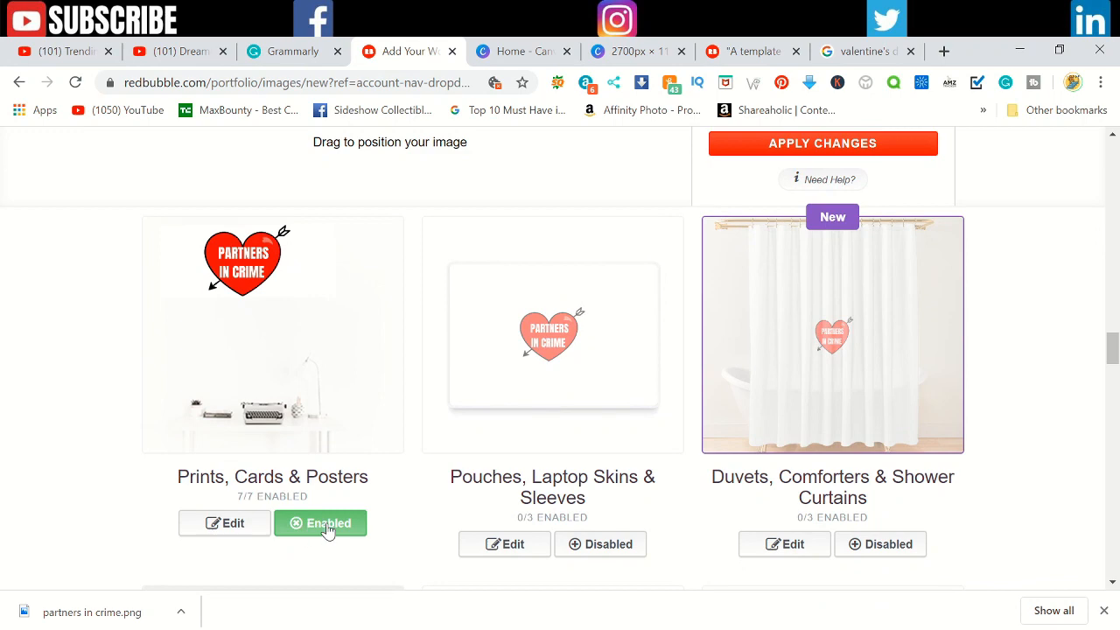
{"action": "left_click", "coordinate": [328, 529]}
Step: Set the Mugs default view to the one showing the full "Partners in Crime" heart and apply the changes
{"action": "scroll", "coordinate": [328, 525], "scroll_direction": "down", "scroll_amount": 3}
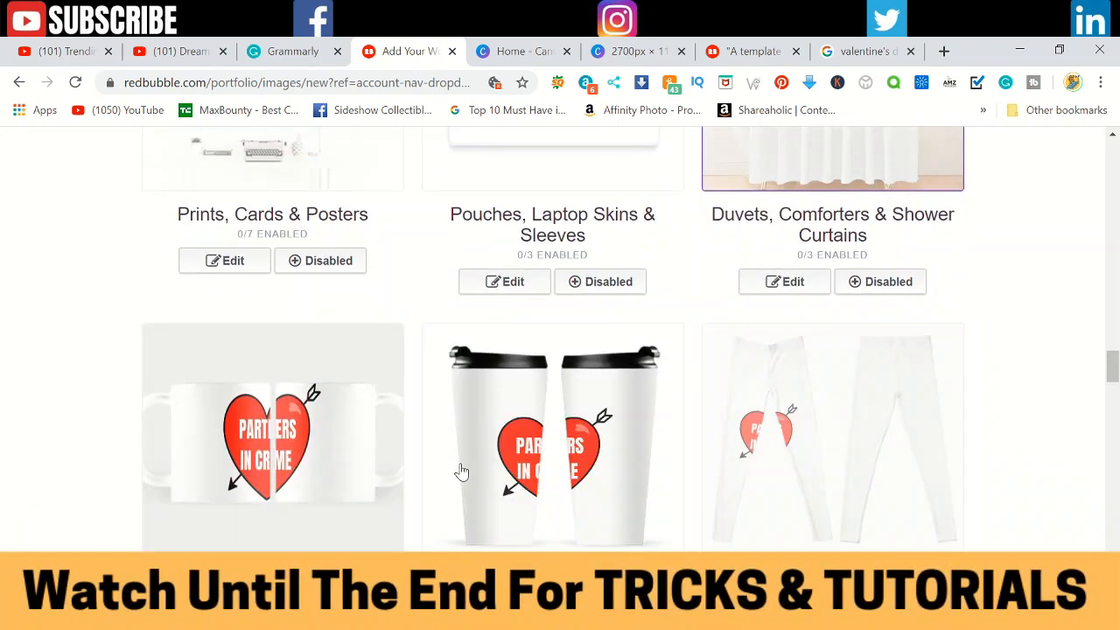
{"action": "scroll", "coordinate": [353, 487], "scroll_direction": "down", "scroll_amount": 2}
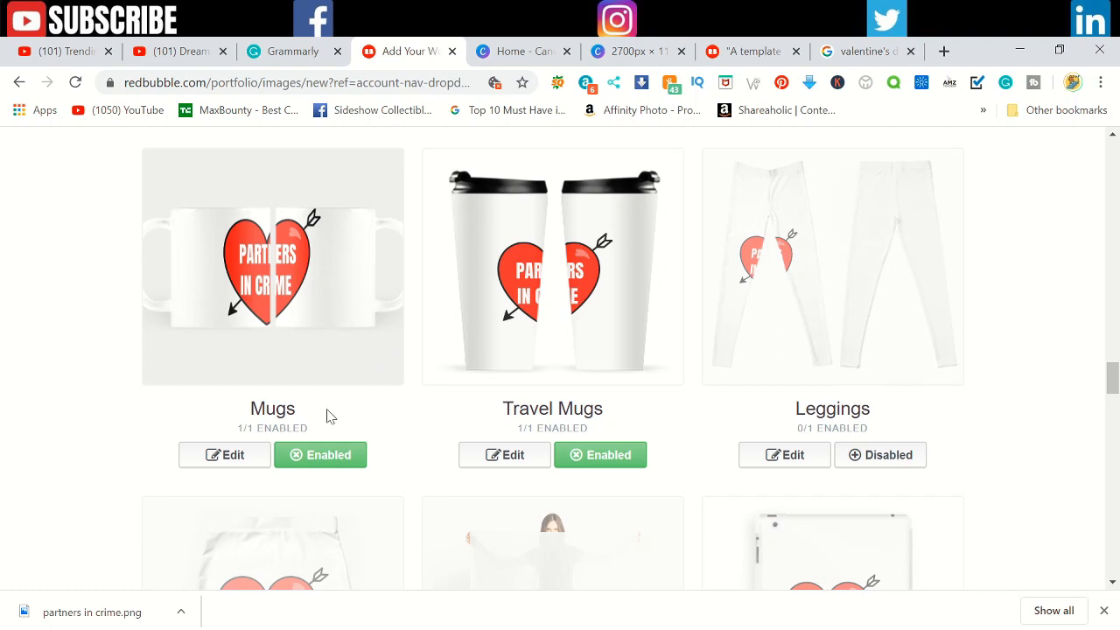
{"action": "left_click", "coordinate": [225, 457]}
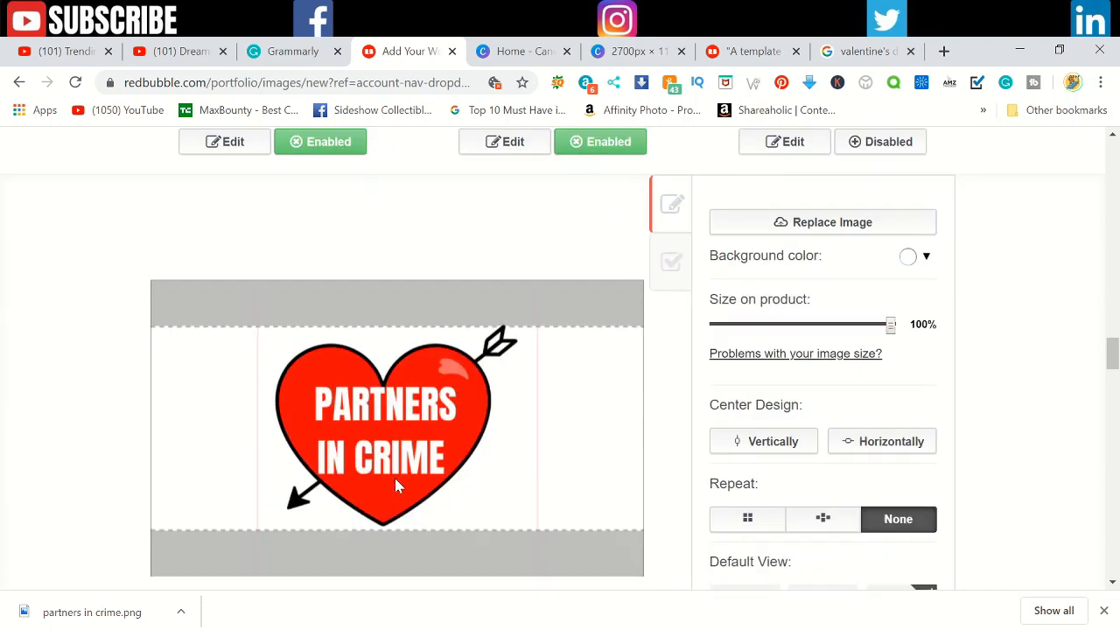
{"action": "scroll", "coordinate": [612, 486], "scroll_direction": "down", "scroll_amount": 2}
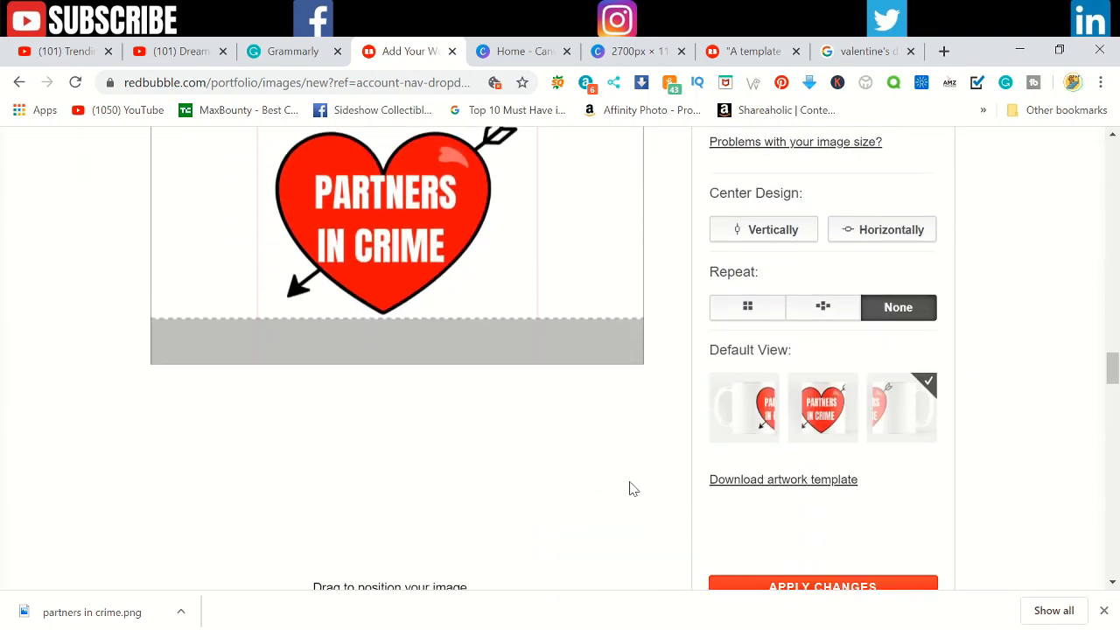
{"action": "left_click", "coordinate": [737, 418]}
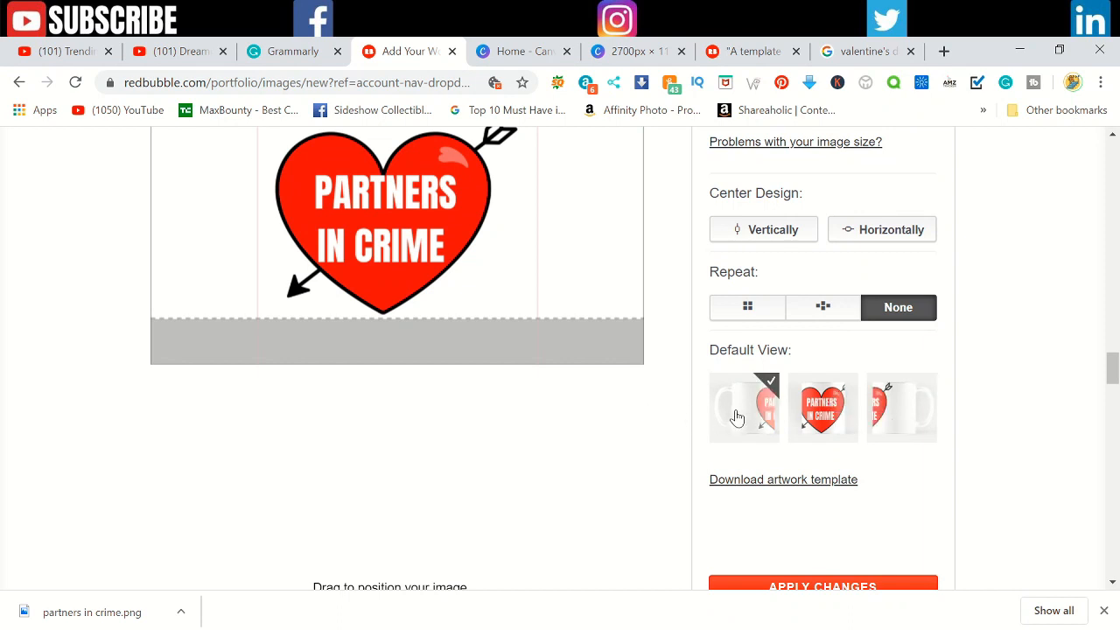
{"action": "left_click", "coordinate": [821, 424]}
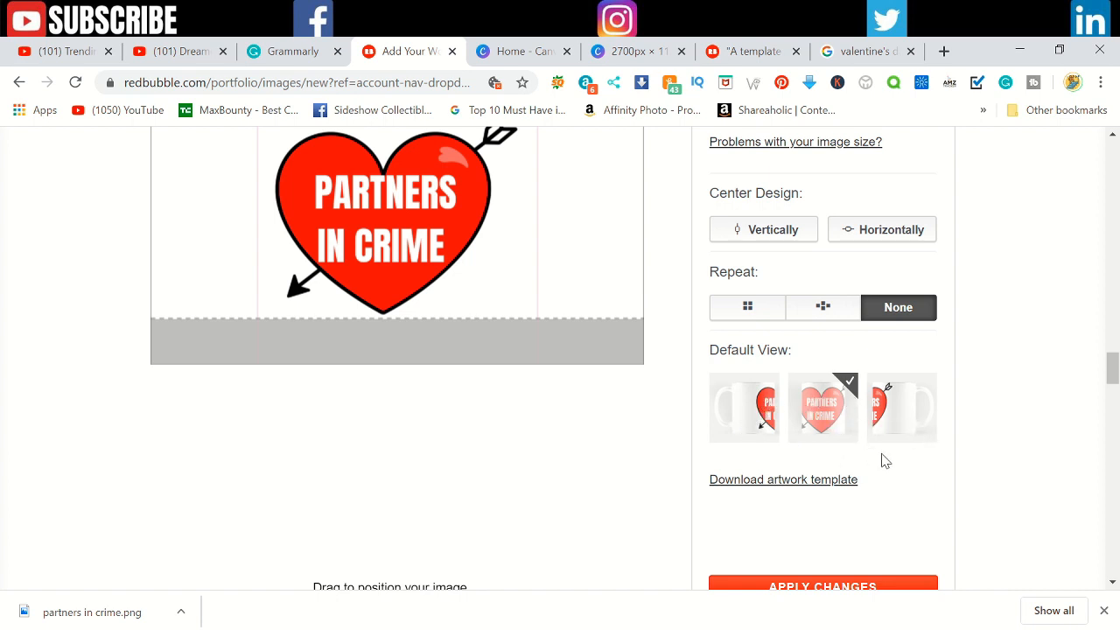
{"action": "scroll", "coordinate": [882, 459], "scroll_direction": "down", "scroll_amount": 1}
{"action": "left_click", "coordinate": [845, 501]}
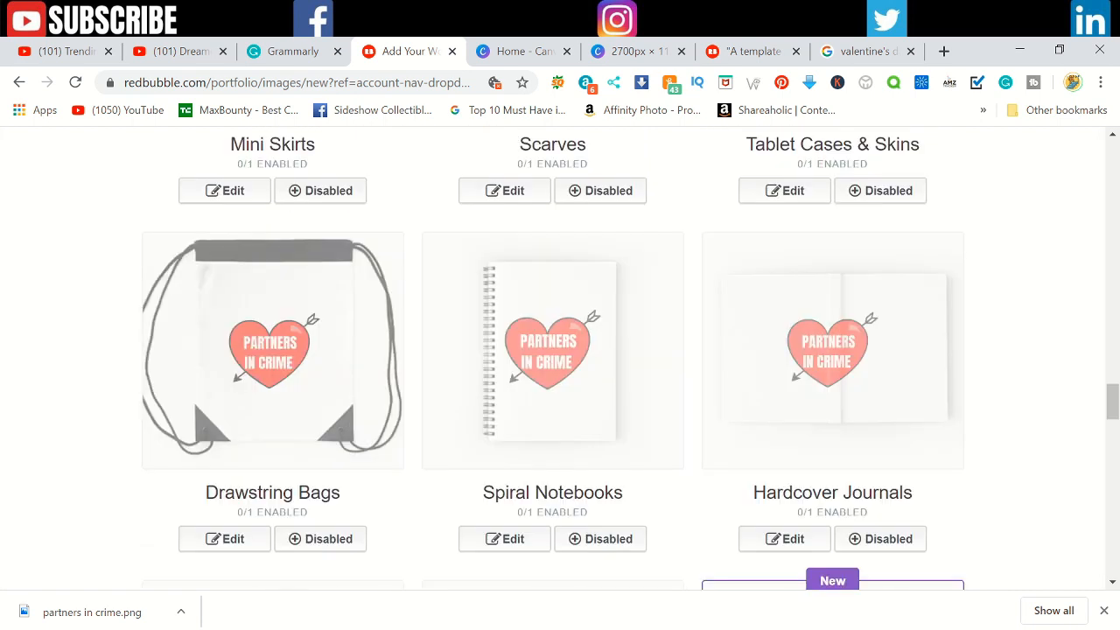
Step: Review the Travel Mugs design settings and apply them with the full-heart default view
{"action": "scroll", "coordinate": [837, 499], "scroll_direction": "up", "scroll_amount": 10}
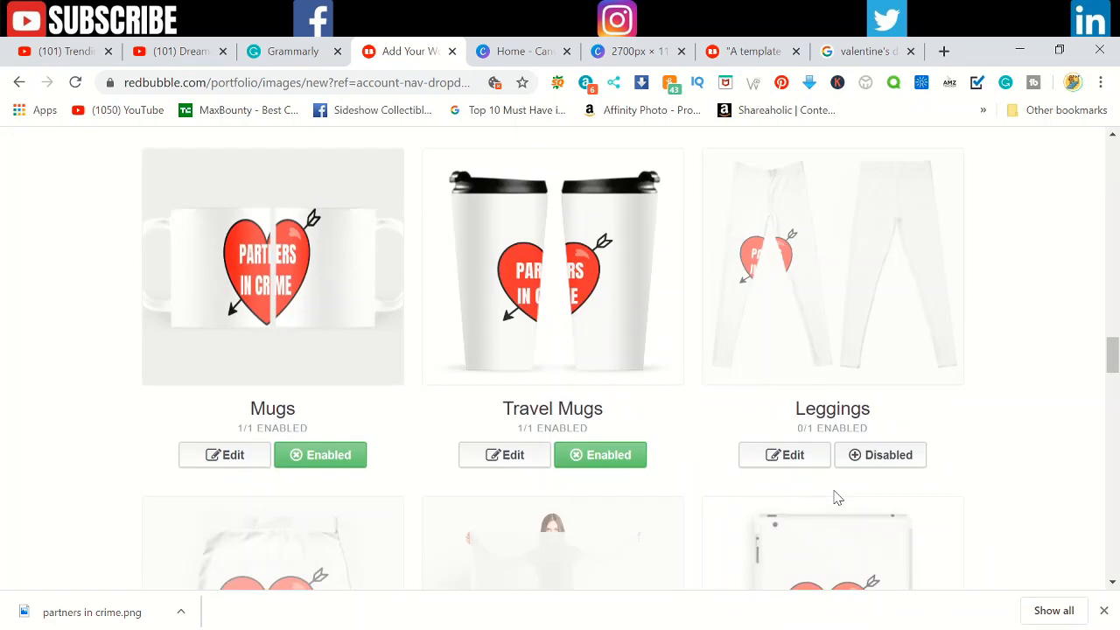
{"action": "scroll", "coordinate": [808, 496], "scroll_direction": "down", "scroll_amount": 2}
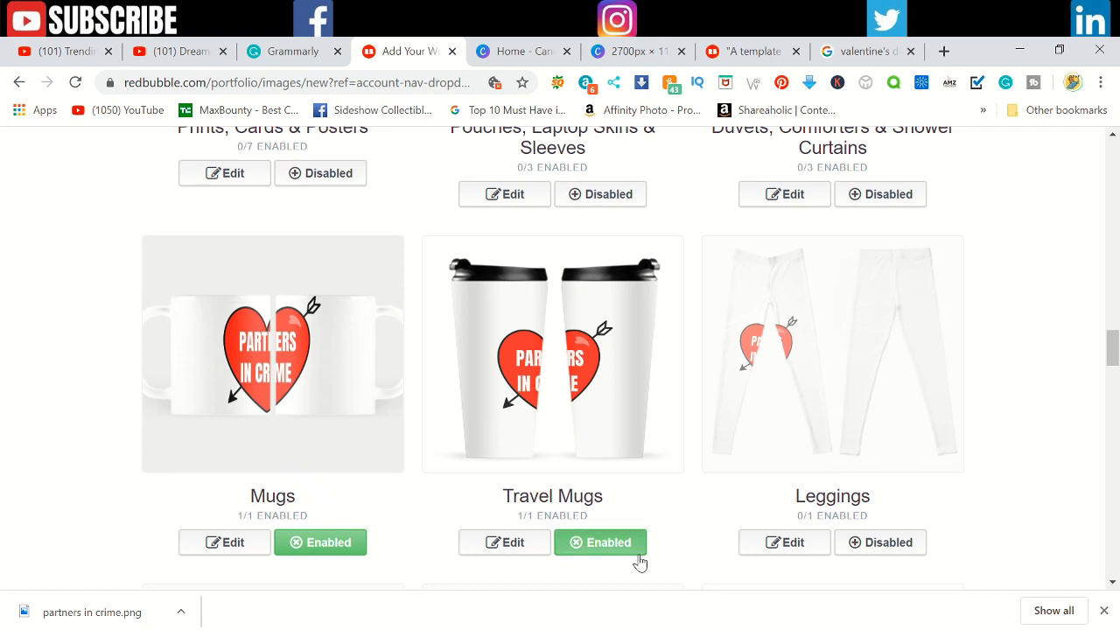
{"action": "left_click", "coordinate": [536, 552]}
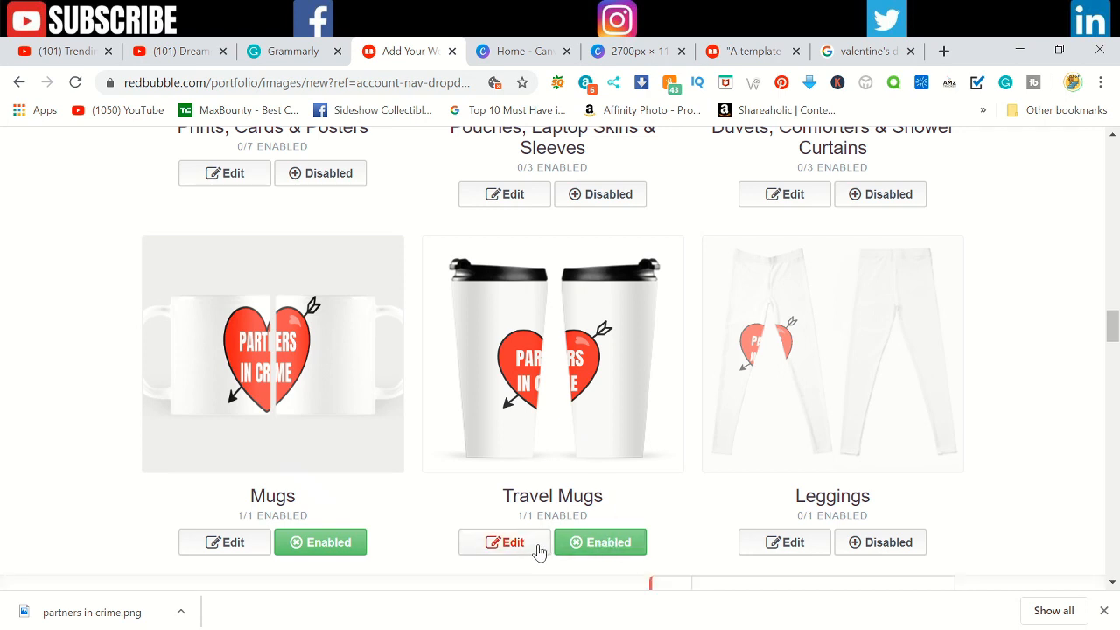
{"action": "scroll", "coordinate": [537, 548], "scroll_direction": "down", "scroll_amount": 11}
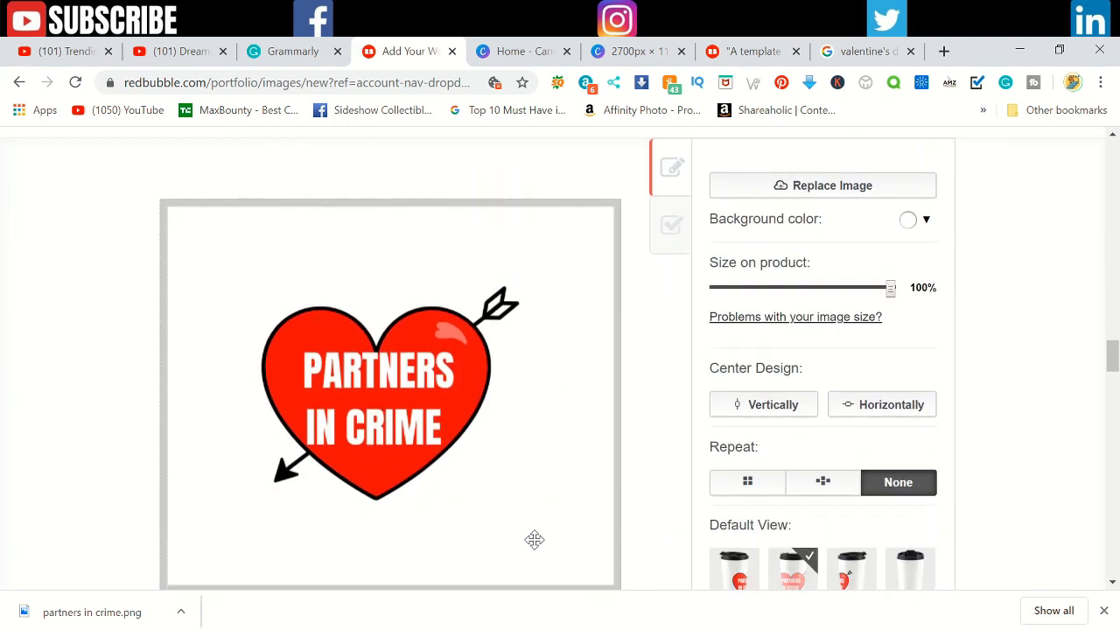
{"action": "scroll", "coordinate": [537, 542], "scroll_direction": "up", "scroll_amount": 3}
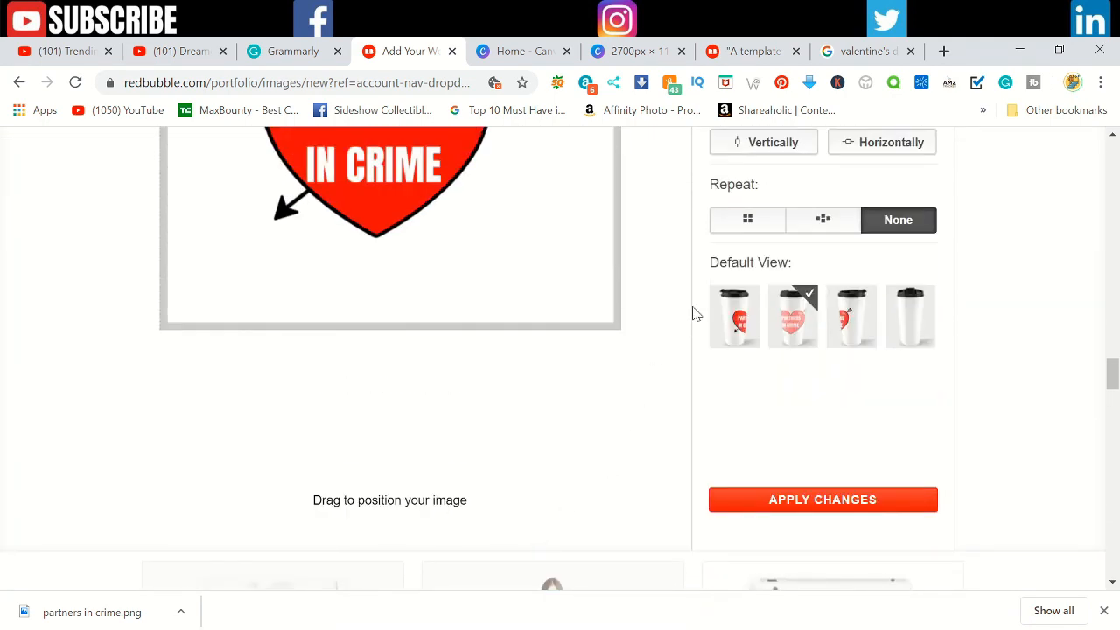
{"action": "scroll", "coordinate": [826, 381], "scroll_direction": "up", "scroll_amount": 1}
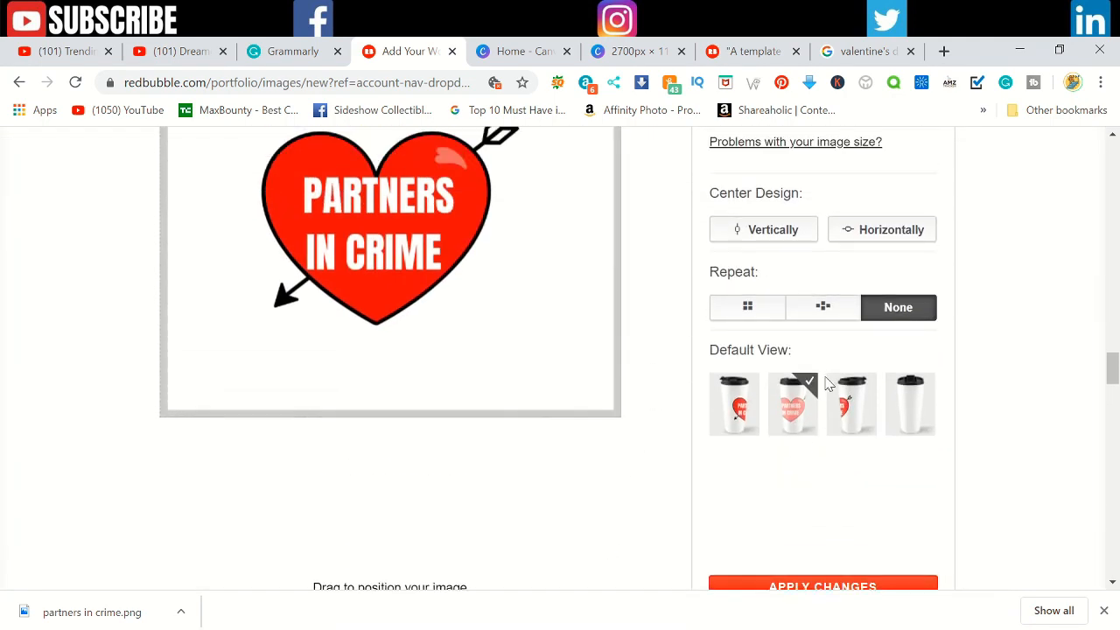
{"action": "scroll", "coordinate": [837, 545], "scroll_direction": "down", "scroll_amount": 1}
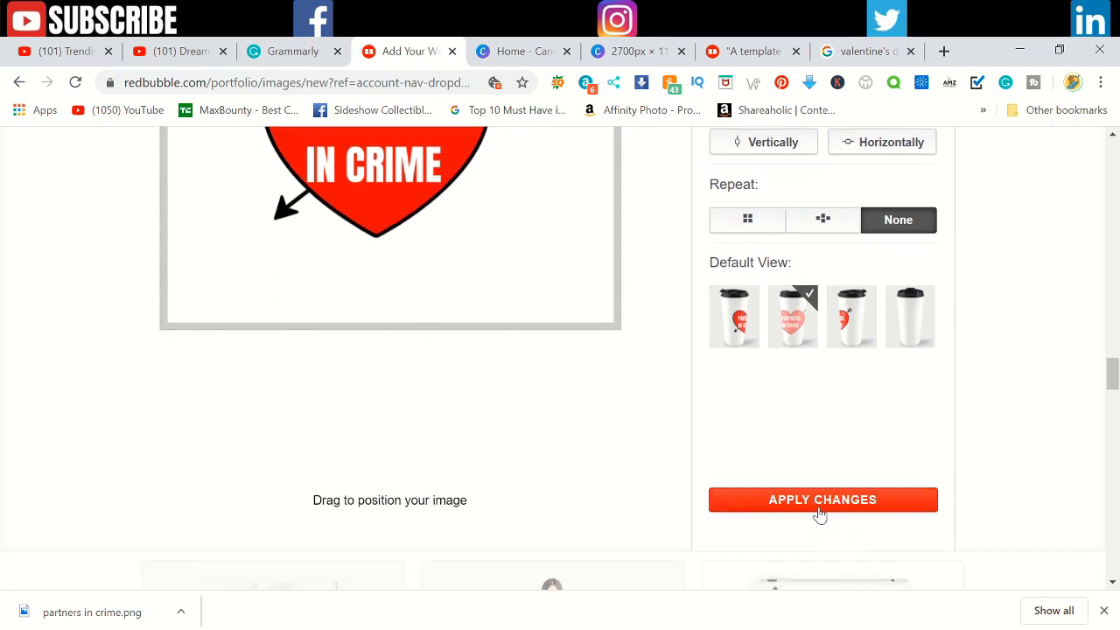
{"action": "left_click", "coordinate": [820, 500]}
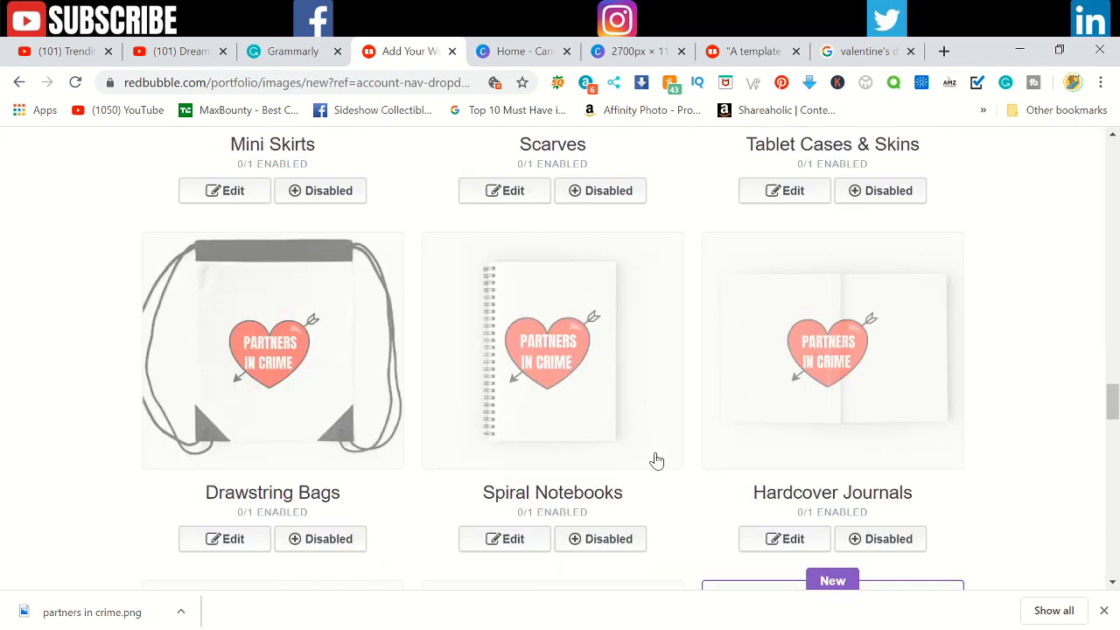
Step: Disable the Water Bottles product in the product previews
{"action": "scroll", "coordinate": [656, 460], "scroll_direction": "up", "scroll_amount": 8}
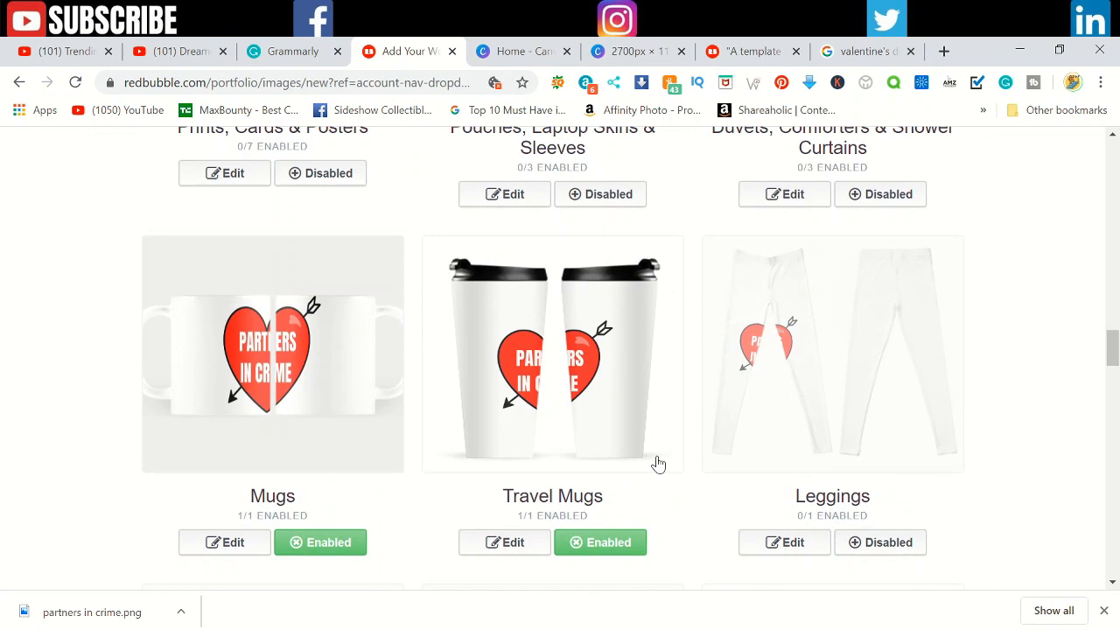
{"action": "scroll", "coordinate": [658, 464], "scroll_direction": "down", "scroll_amount": 5}
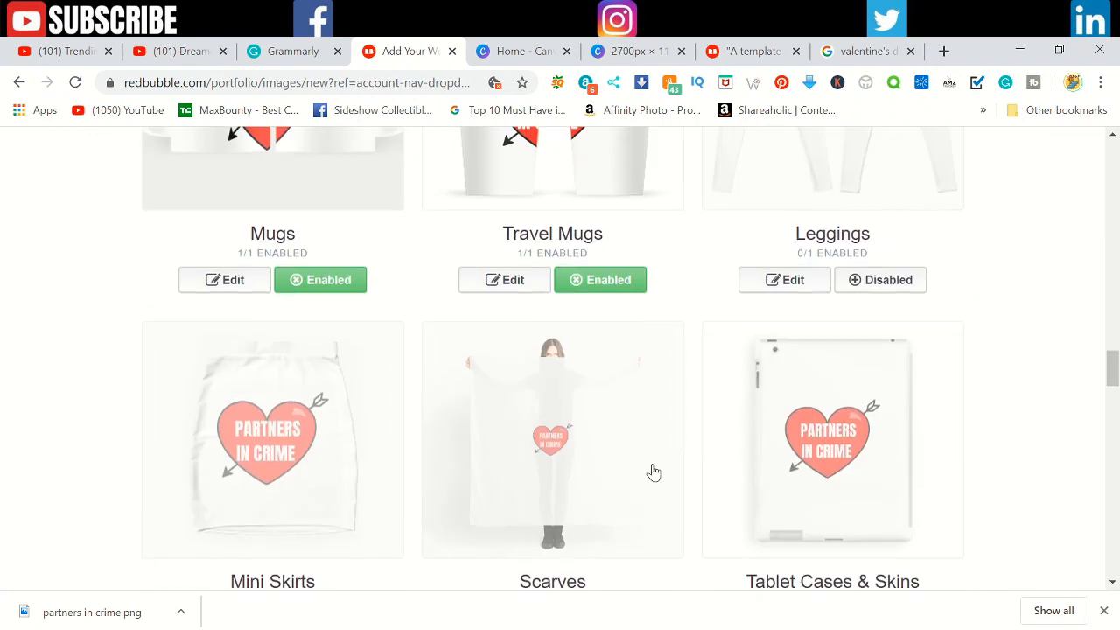
{"action": "scroll", "coordinate": [407, 368], "scroll_direction": "down", "scroll_amount": 3}
{"action": "scroll", "coordinate": [406, 367], "scroll_direction": "down", "scroll_amount": 10}
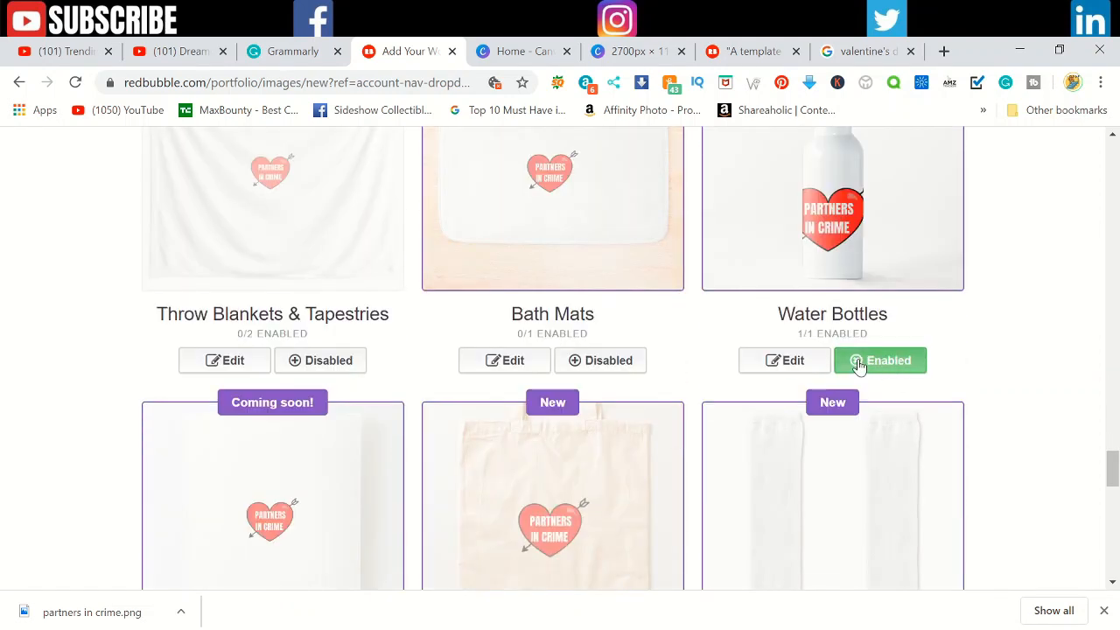
{"action": "left_click", "coordinate": [875, 367]}
{"action": "scroll", "coordinate": [843, 389], "scroll_direction": "down", "scroll_amount": 3}
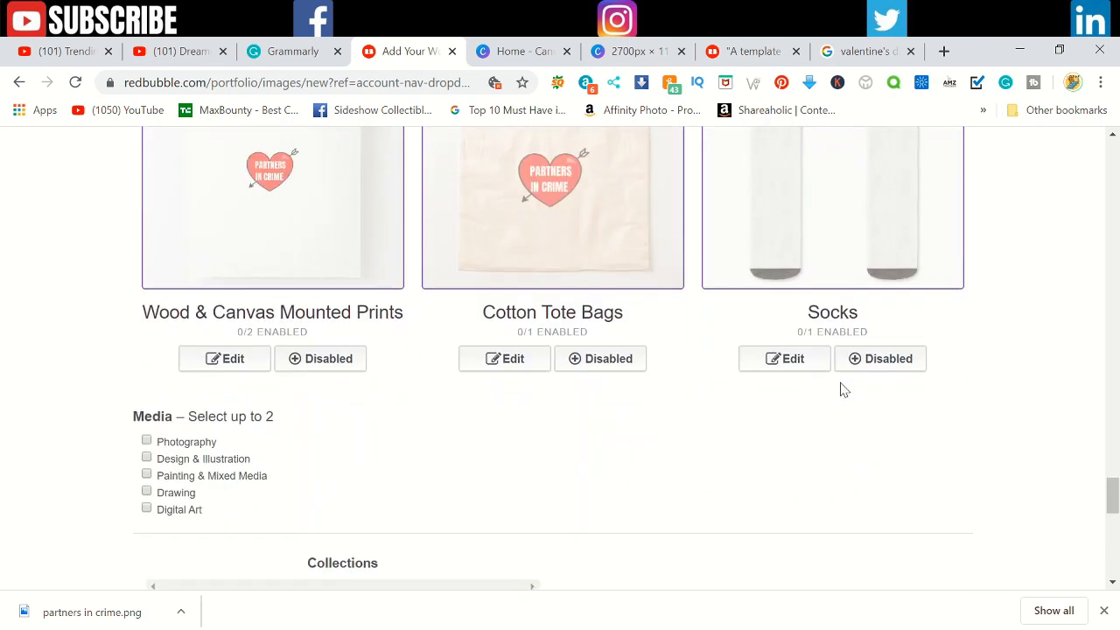
Step: Choose Design & Illustration as the media and set the default view in the shop to Mugs
{"action": "scroll", "coordinate": [835, 390], "scroll_direction": "down", "scroll_amount": 1}
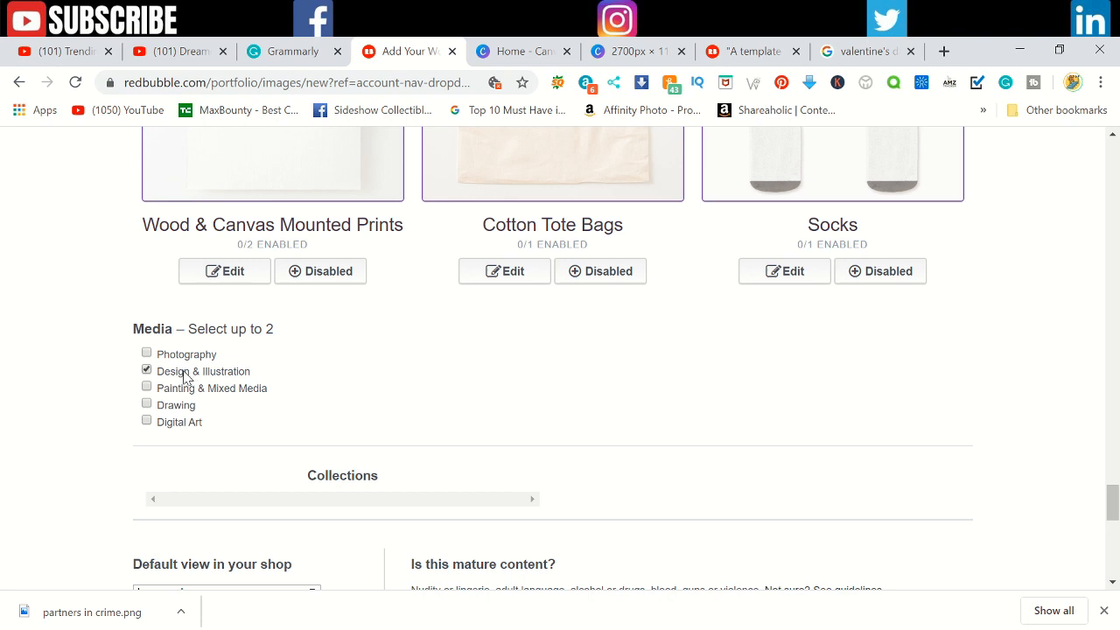
{"action": "scroll", "coordinate": [253, 399], "scroll_direction": "down", "scroll_amount": 2}
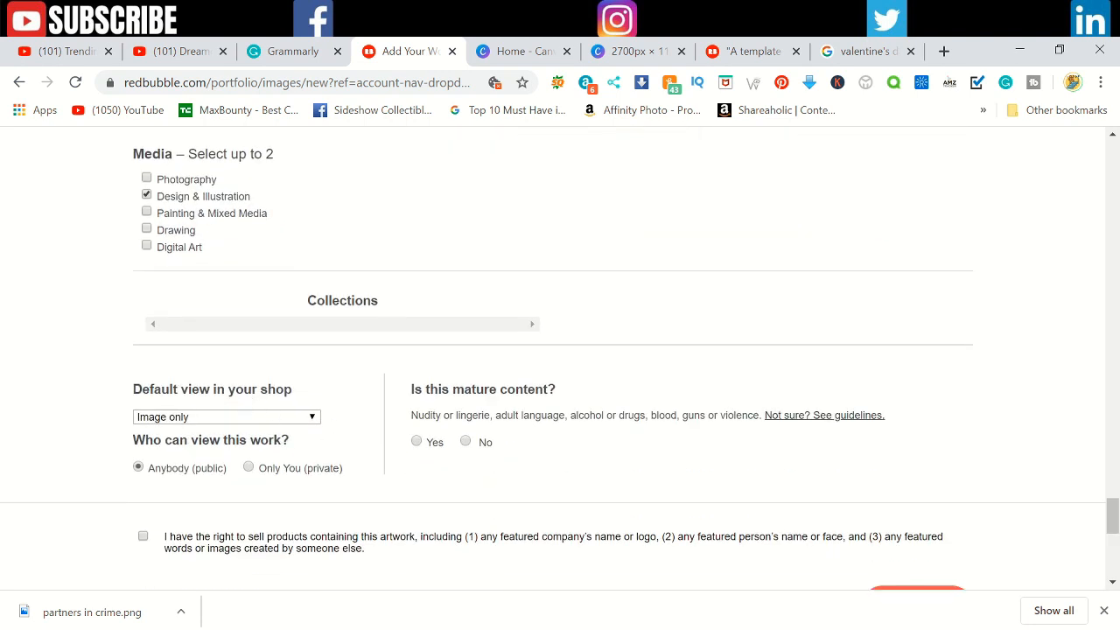
{"action": "left_click", "coordinate": [200, 422]}
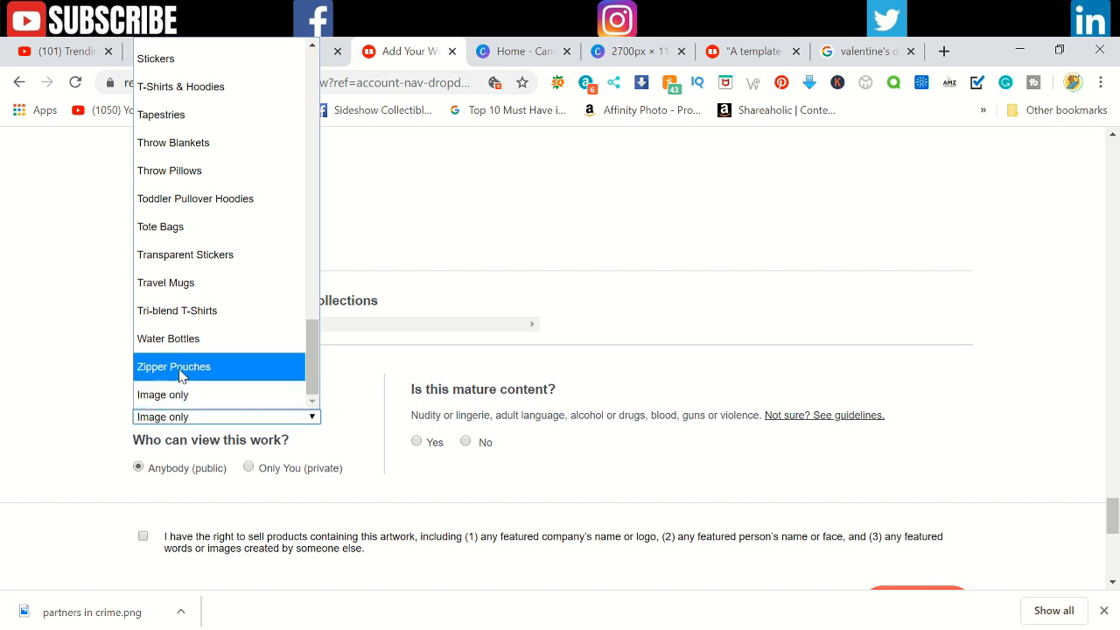
{"action": "scroll", "coordinate": [181, 367], "scroll_direction": "up", "scroll_amount": 8}
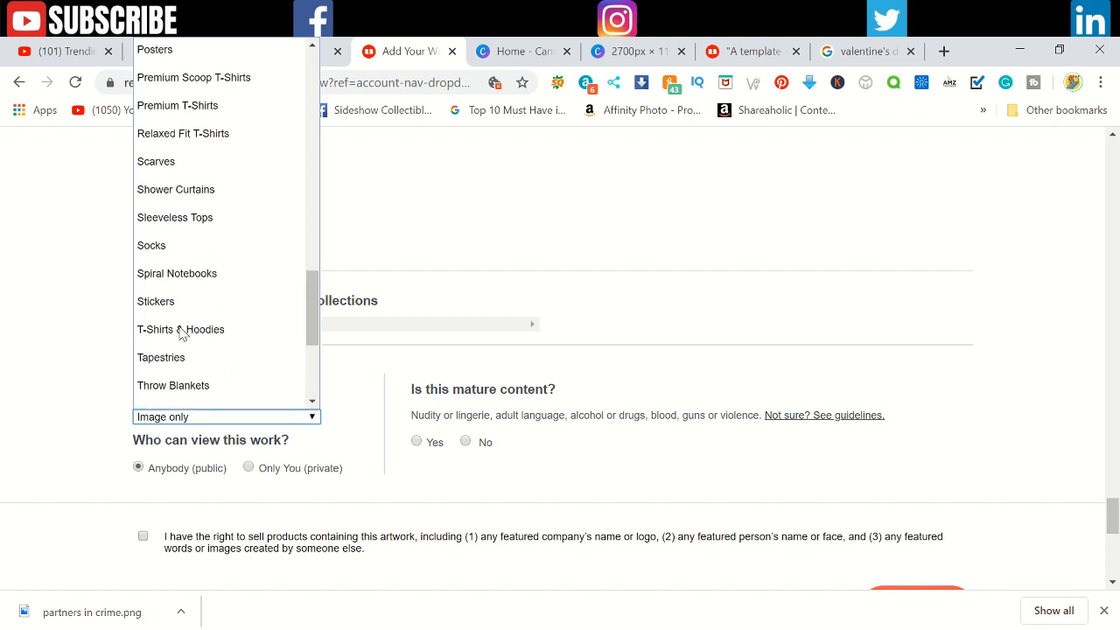
{"action": "scroll", "coordinate": [181, 336], "scroll_direction": "up", "scroll_amount": 8}
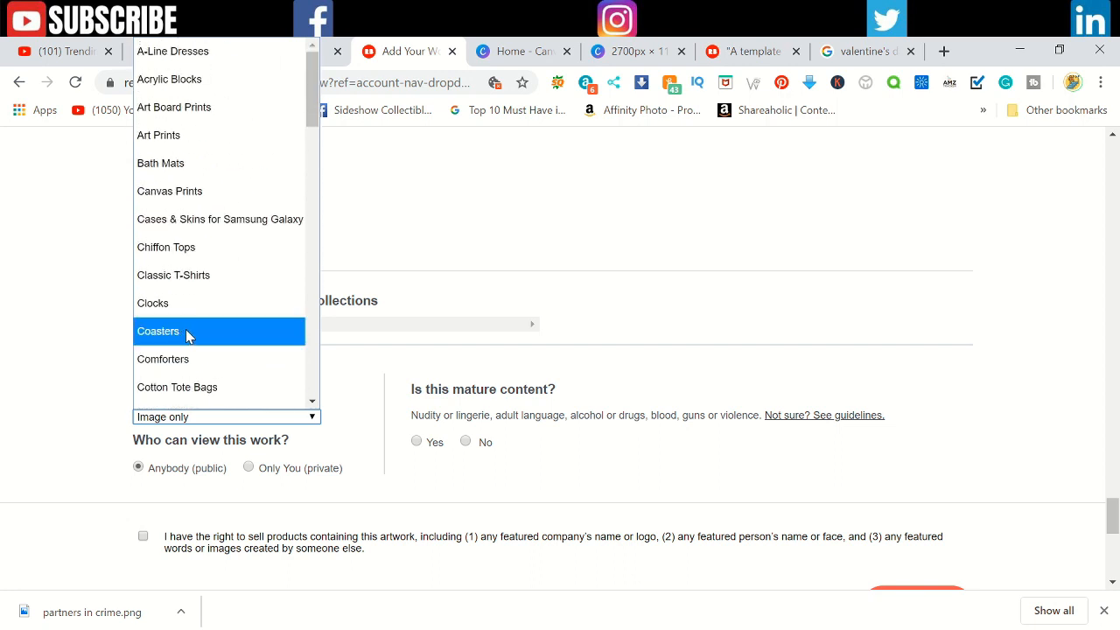
{"action": "key", "text": "m"}
{"action": "key", "text": "u"}
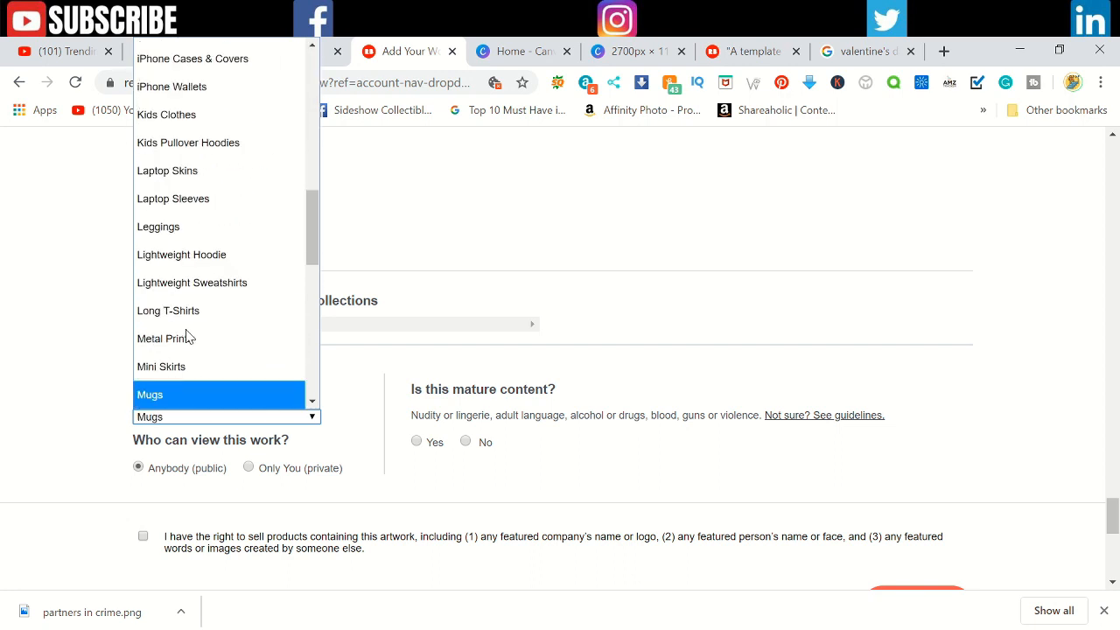
{"action": "left_click", "coordinate": [166, 396]}
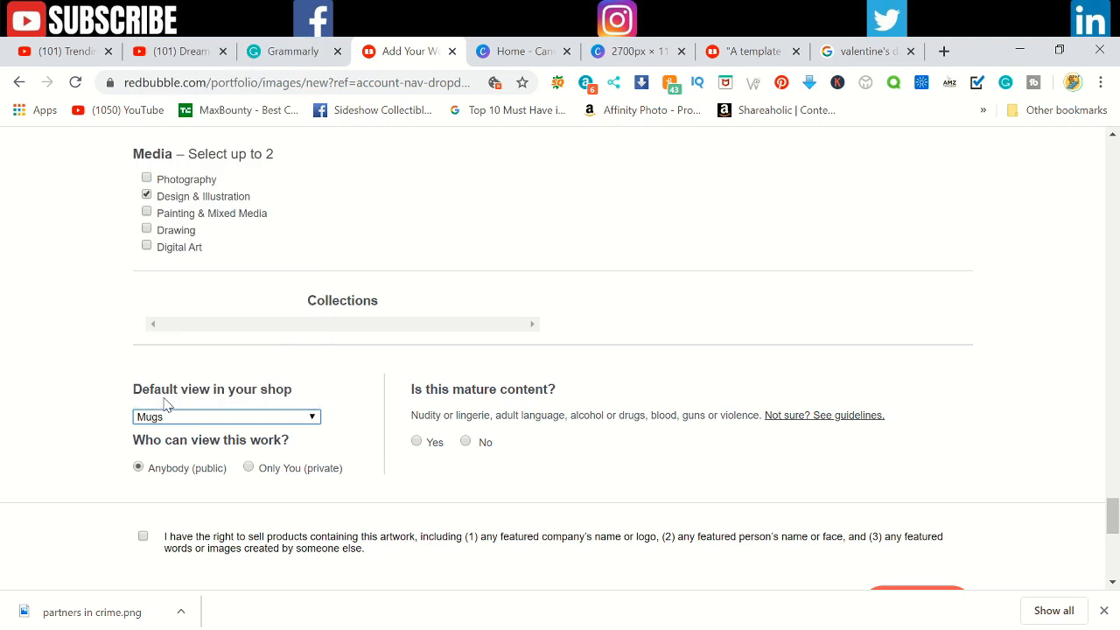
Step: Declare the work as not mature content with the right to sell confirmed, and save it to publish
{"action": "left_click", "coordinate": [466, 443]}
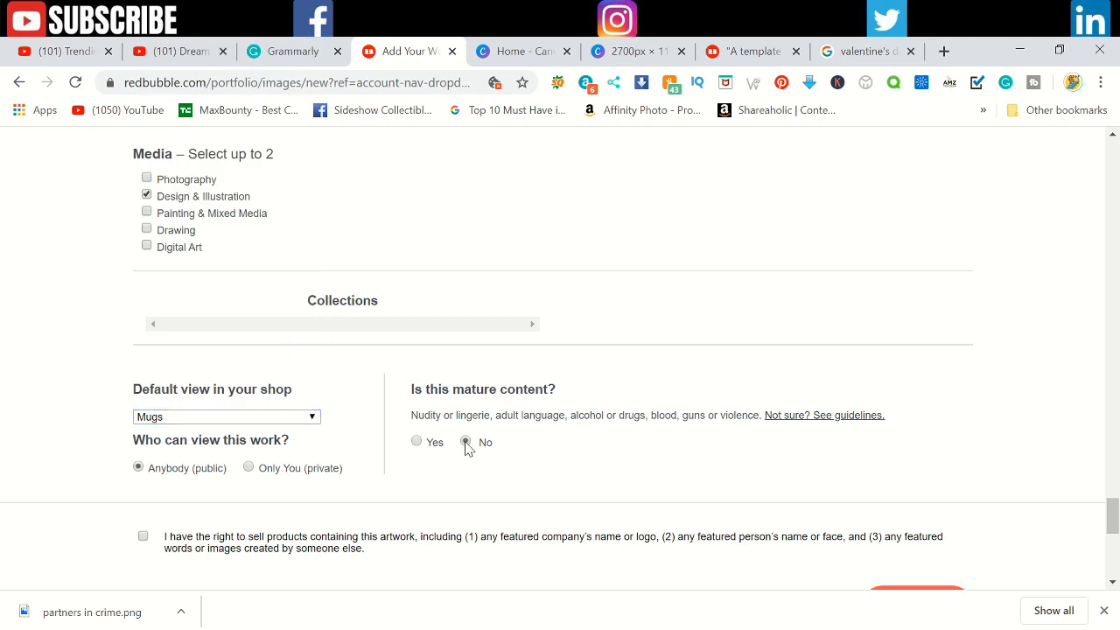
{"action": "scroll", "coordinate": [371, 450], "scroll_direction": "down", "scroll_amount": 2}
{"action": "left_click", "coordinate": [143, 362]}
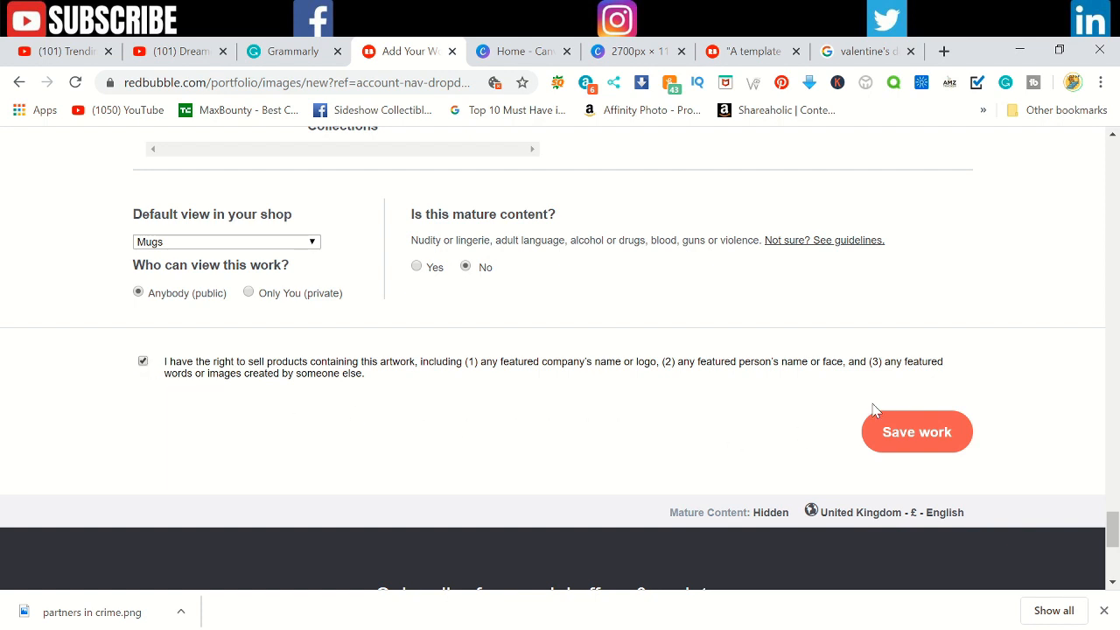
{"action": "left_click", "coordinate": [918, 437]}
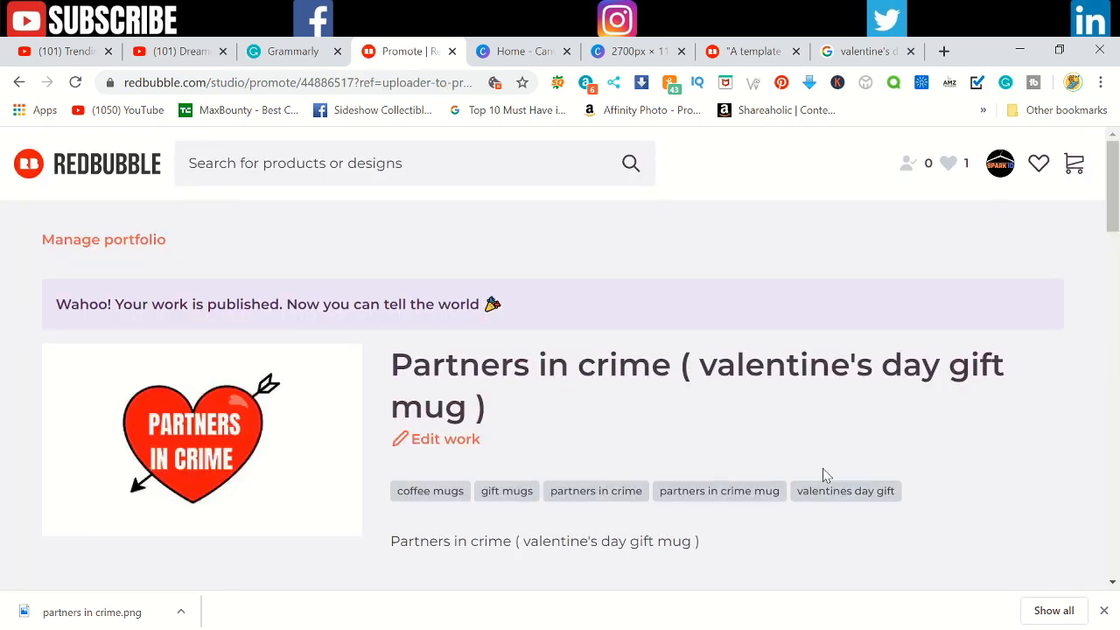
Step: Look through the published design's product images in the Share your work section, including the mugs, stickers, pillow and tote bag
{"action": "scroll", "coordinate": [195, 473], "scroll_direction": "down", "scroll_amount": 6}
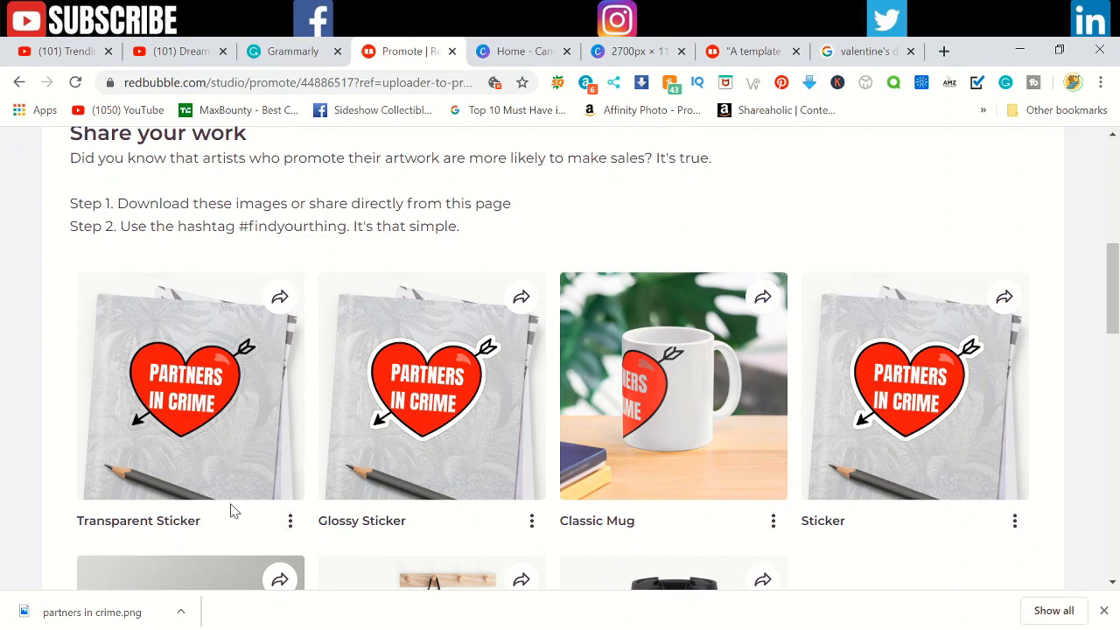
{"action": "scroll", "coordinate": [645, 429], "scroll_direction": "down", "scroll_amount": 2}
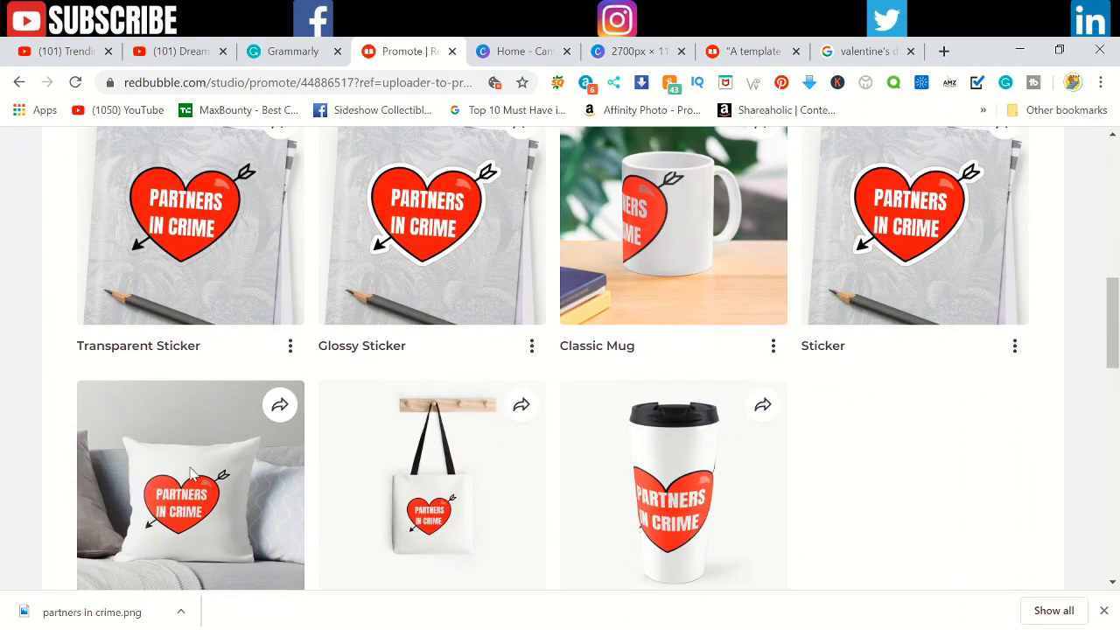
{"action": "scroll", "coordinate": [223, 523], "scroll_direction": "down", "scroll_amount": 2}
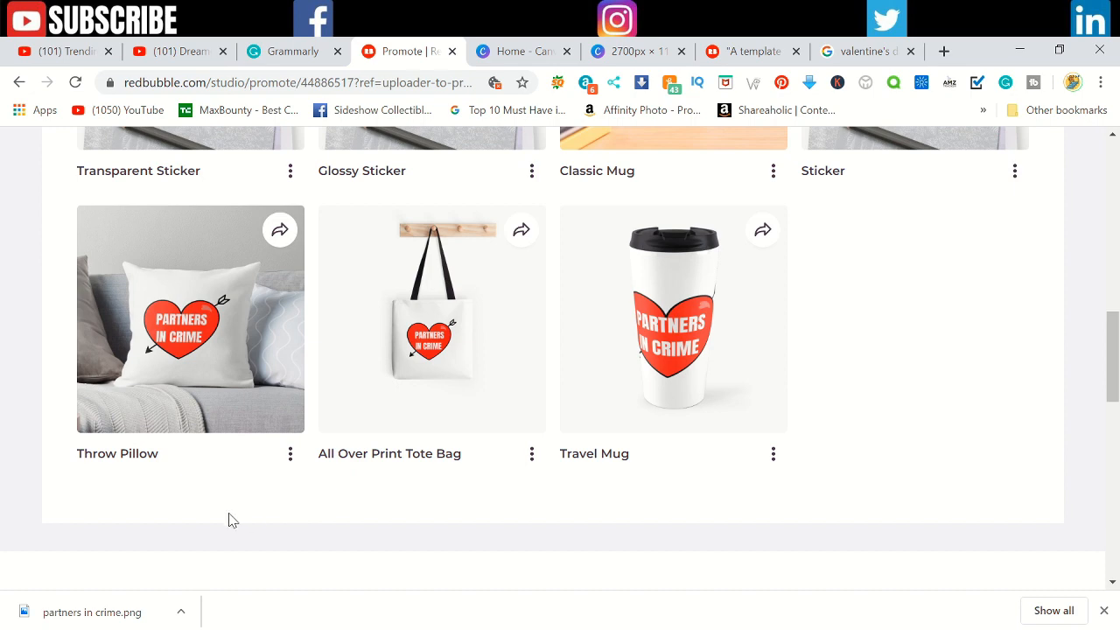
{"action": "scroll", "coordinate": [226, 520], "scroll_direction": "up", "scroll_amount": 3}
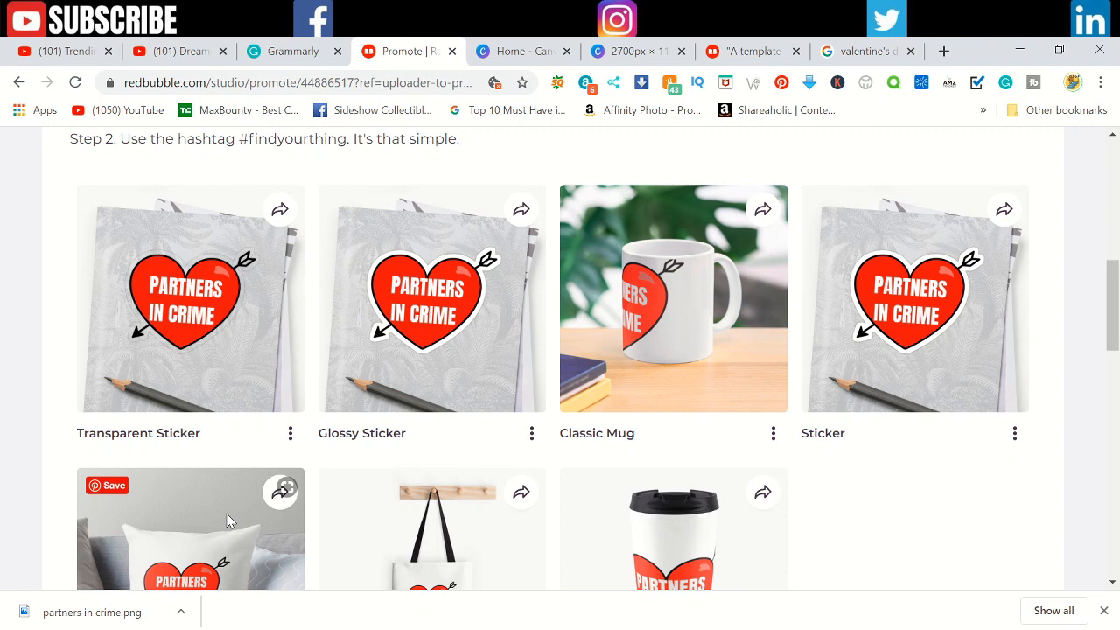
{"action": "scroll", "coordinate": [569, 464], "scroll_direction": "up", "scroll_amount": 2}
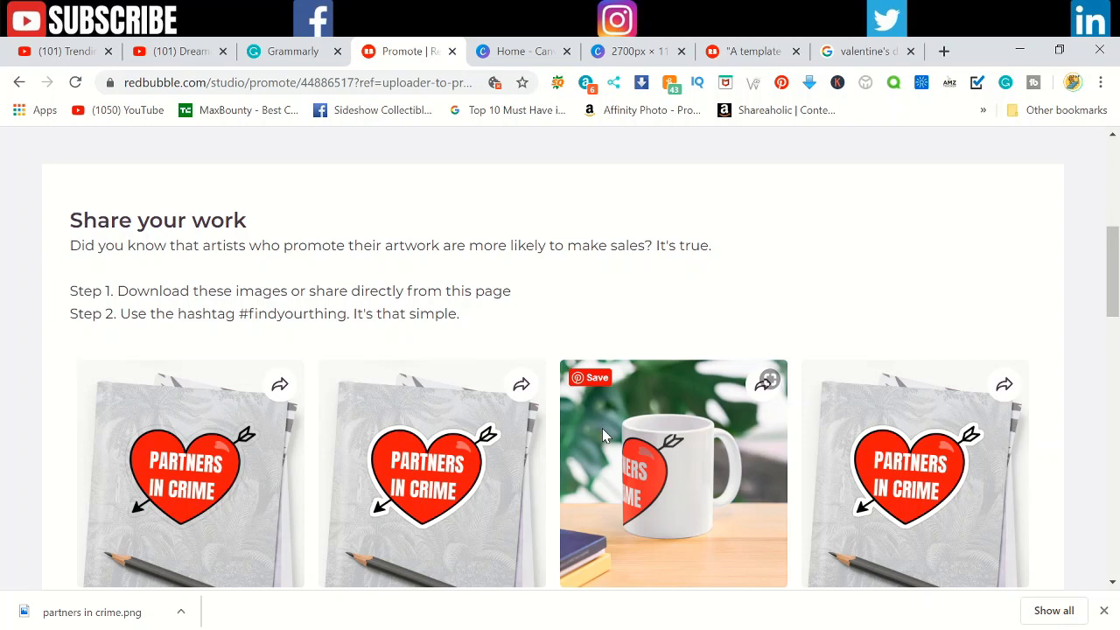
{"action": "scroll", "coordinate": [602, 434], "scroll_direction": "down", "scroll_amount": 2}
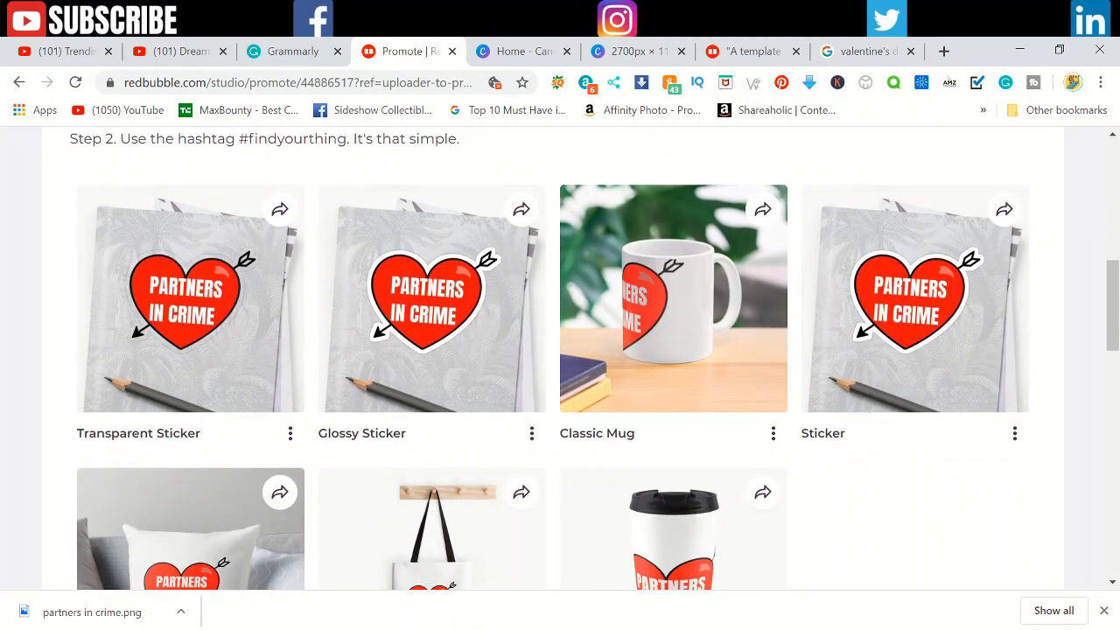